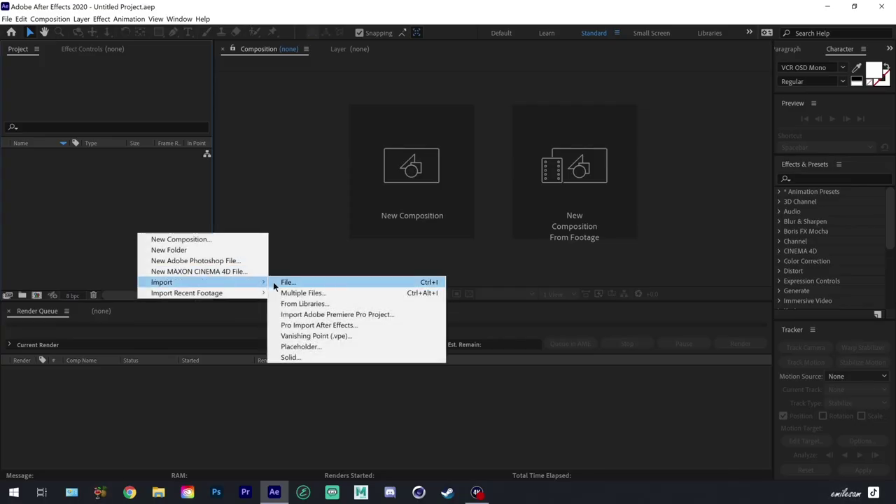
# Import AgeRawFootage.mp4 and create an AgeRawFootage composition from the clip
pyautogui.click(290, 283)
pyautogui.click(386, 358)
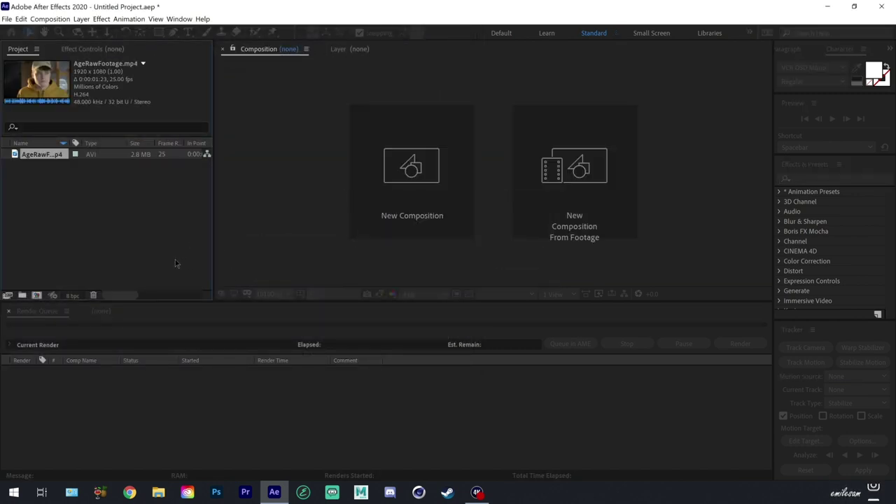
pyautogui.click(36, 295)
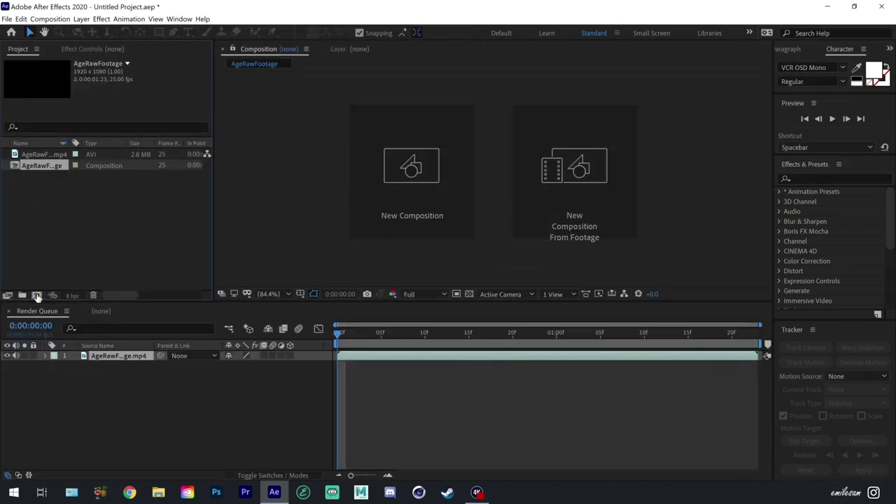
pyautogui.click(6, 19)
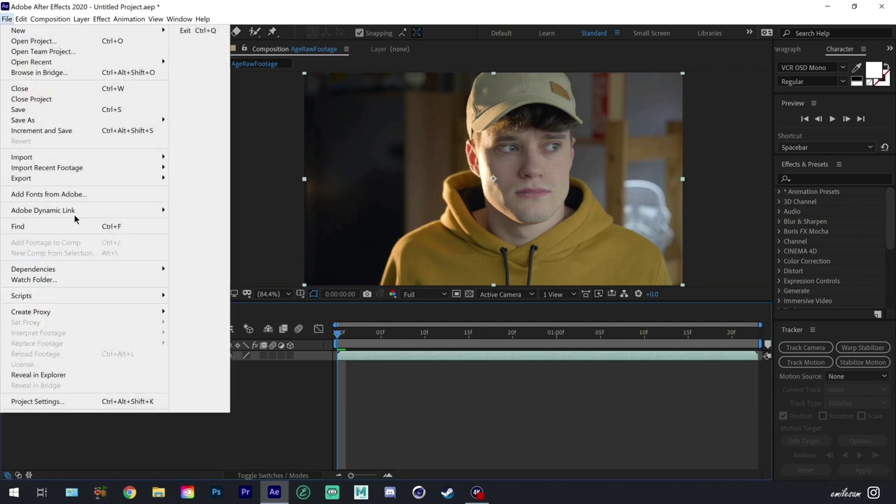
# Add the AgeRawFootage composition to the Render Queue with Best Settings
pyautogui.moveTo(100, 180)
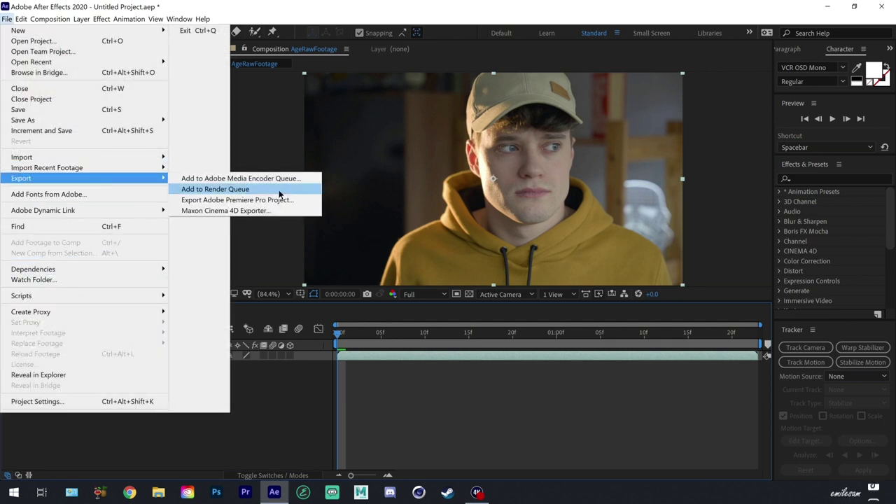
pyautogui.click(280, 189)
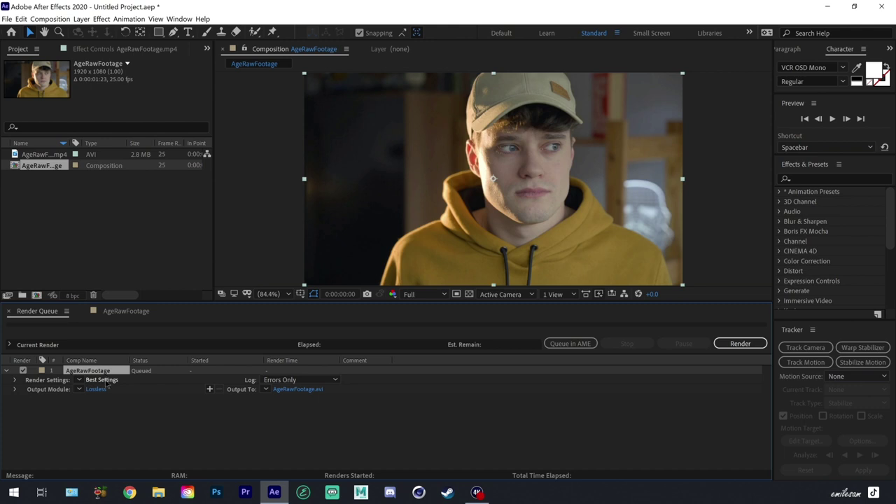
pyautogui.click(104, 381)
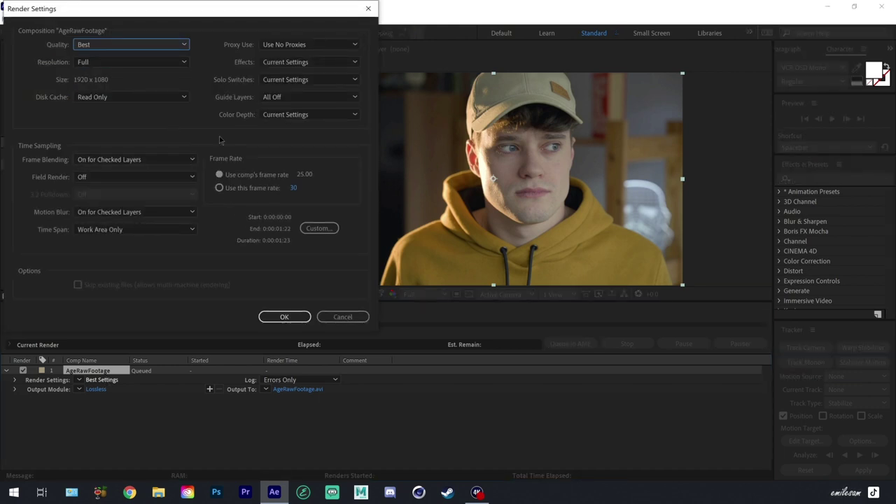
pyautogui.click(284, 316)
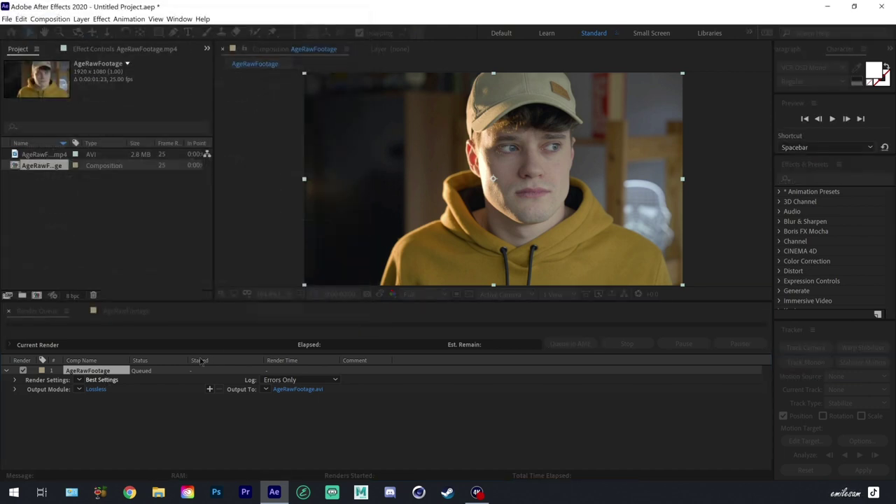
# Set the queued item's output module format to PNG Sequence
pyautogui.click(95, 390)
pyautogui.click(161, 66)
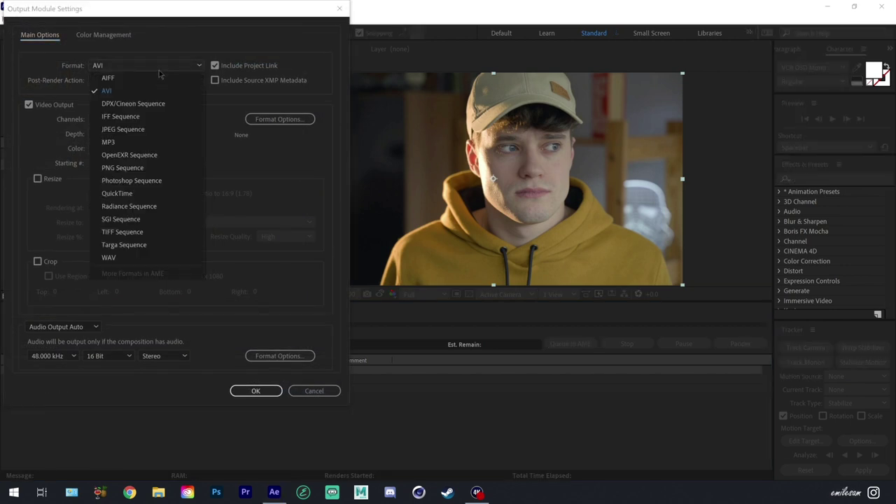
pyautogui.click(134, 169)
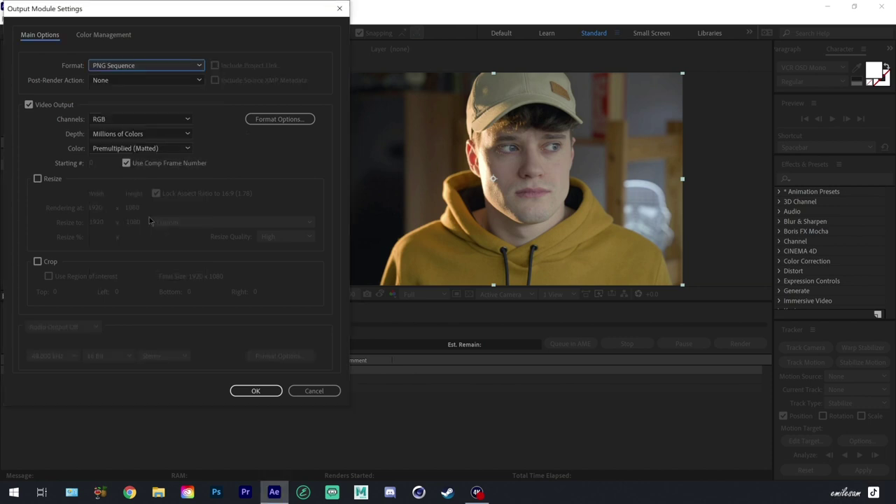
pyautogui.click(256, 392)
# Send the render output into a newly created folder named PNG
pyautogui.click(292, 391)
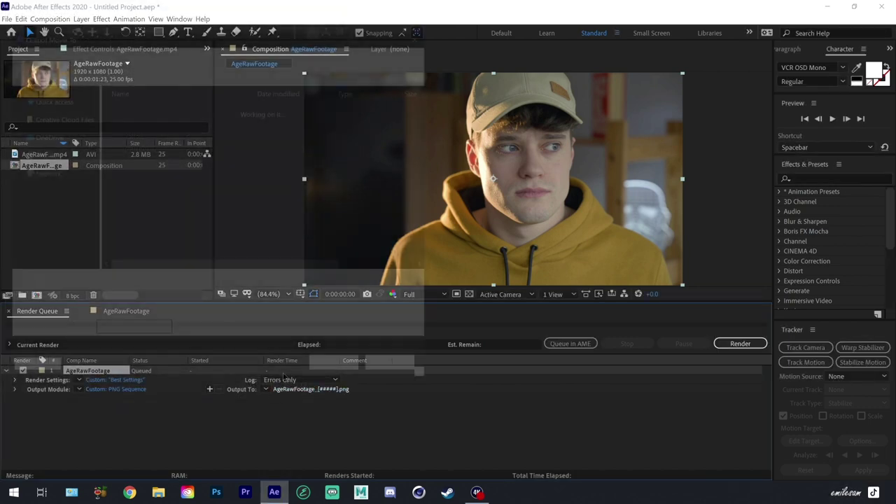
pyautogui.click(80, 71)
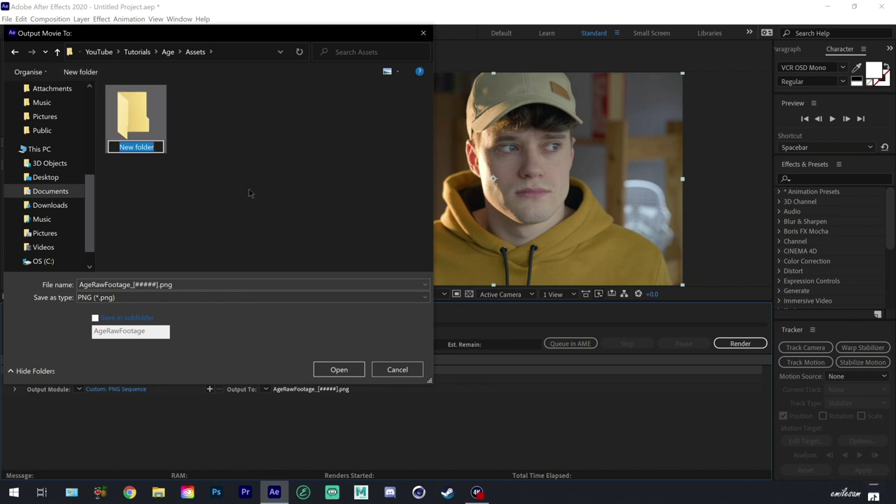
pyautogui.write('P')
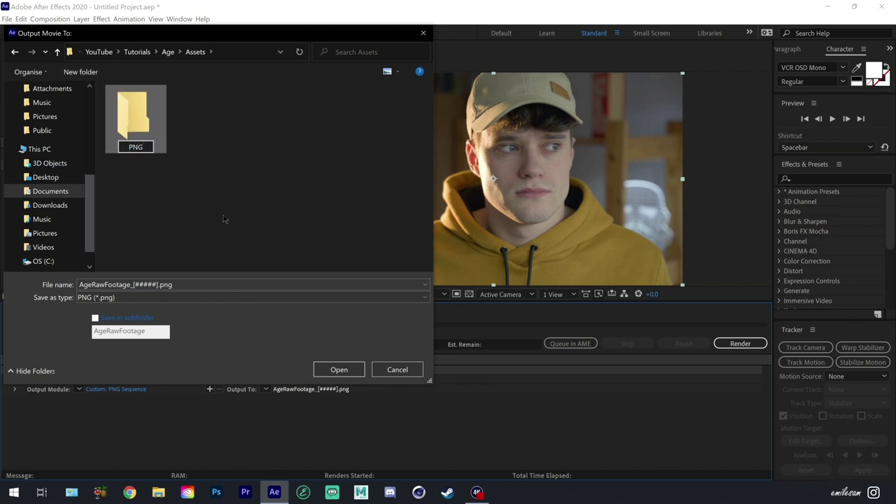
pyautogui.write('NG')
pyautogui.press('Return')
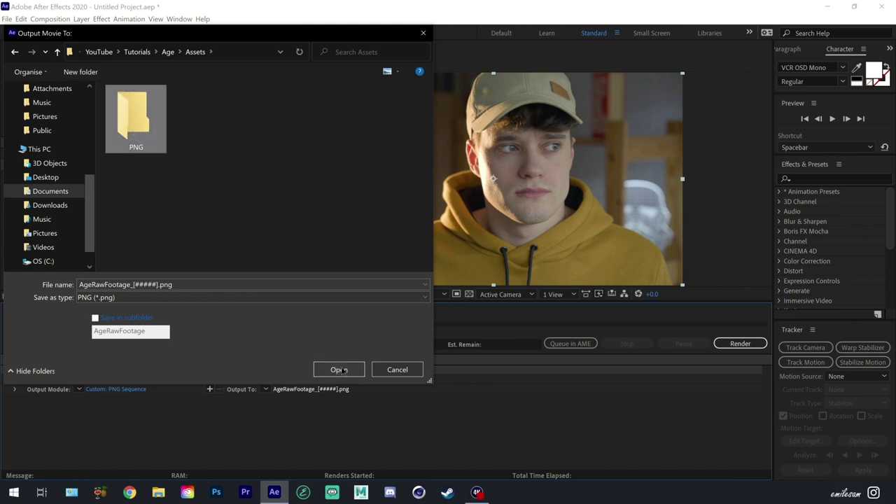
pyautogui.doubleClick(151, 125)
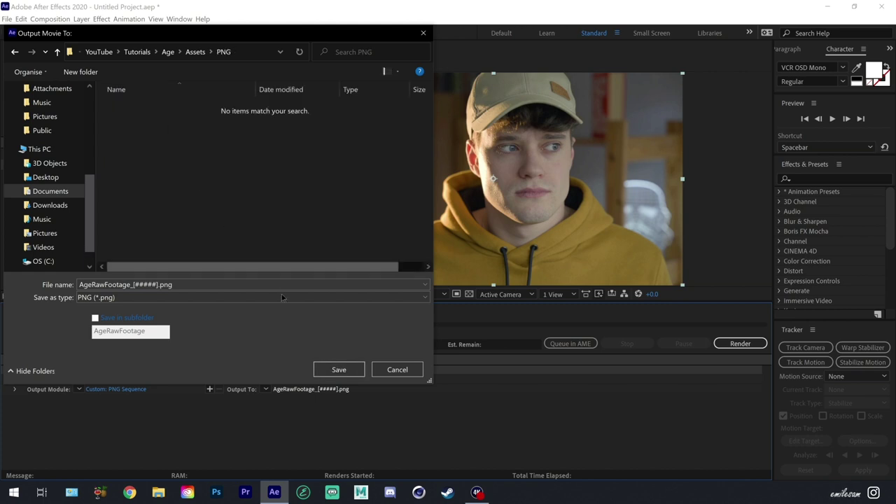
pyautogui.click(342, 370)
# Render the frames and open AgeRawFootage_00020.png from the PNG folder
pyautogui.click(741, 344)
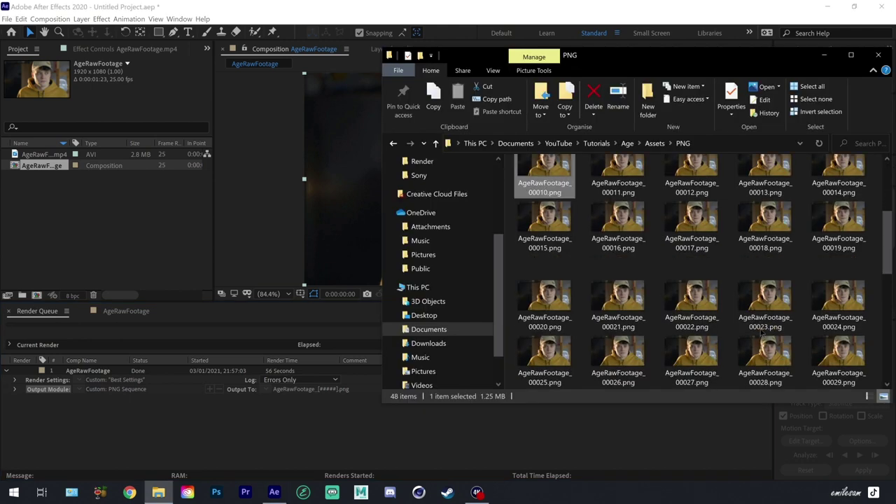
pyautogui.click(544, 308)
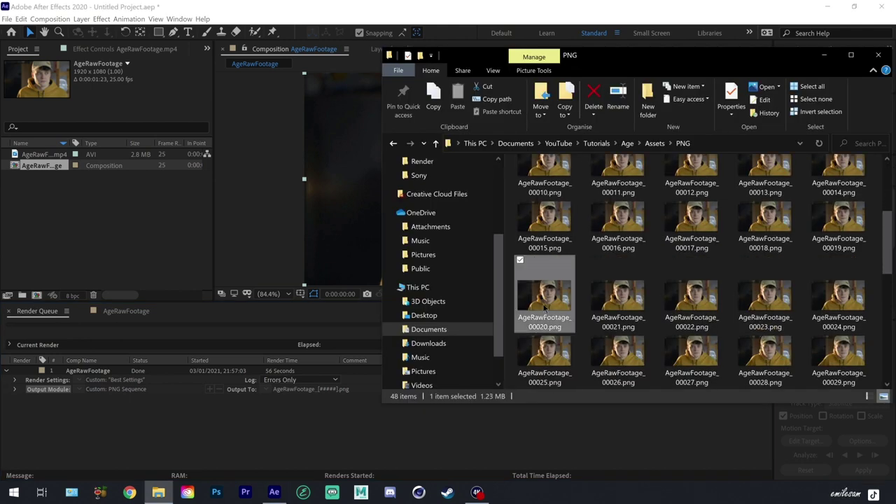
pyautogui.doubleClick(545, 307)
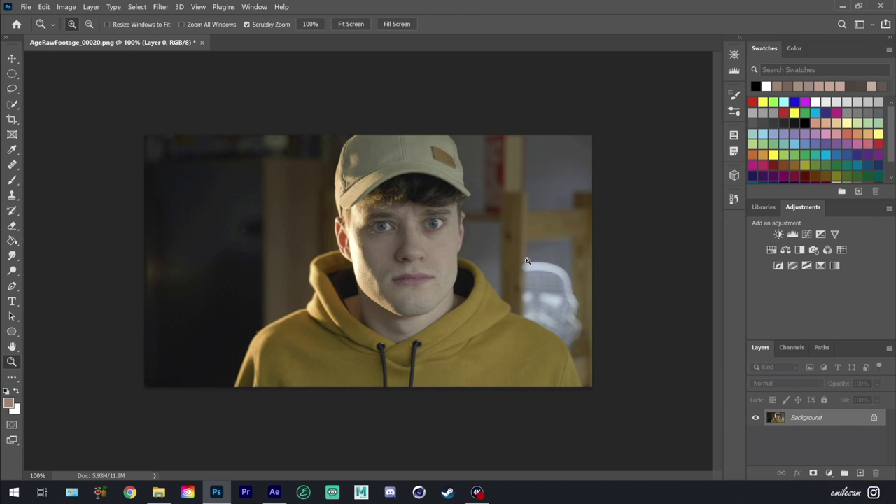
# Unlock the Background layer and drop FaceAppAge.jpg onto the canvas, scaled to 120%
pyautogui.click(876, 418)
pyautogui.click(158, 492)
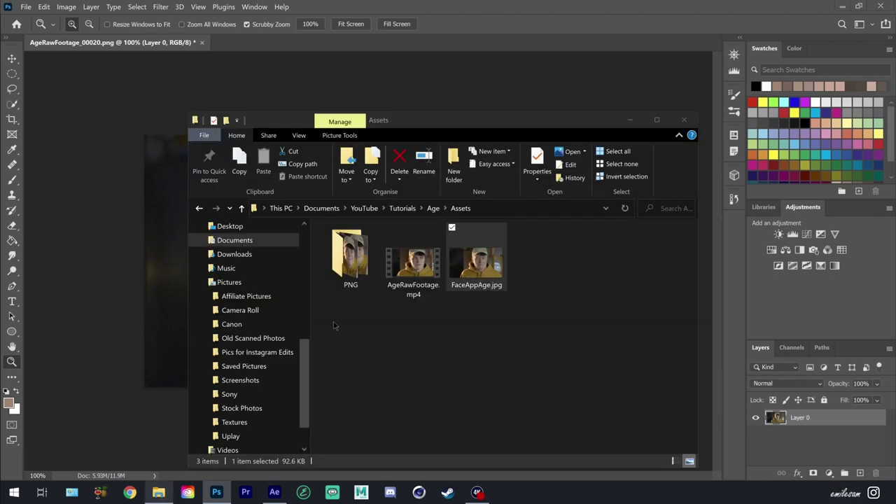
pyautogui.moveTo(176, 266); pyautogui.dragTo(176, 262)
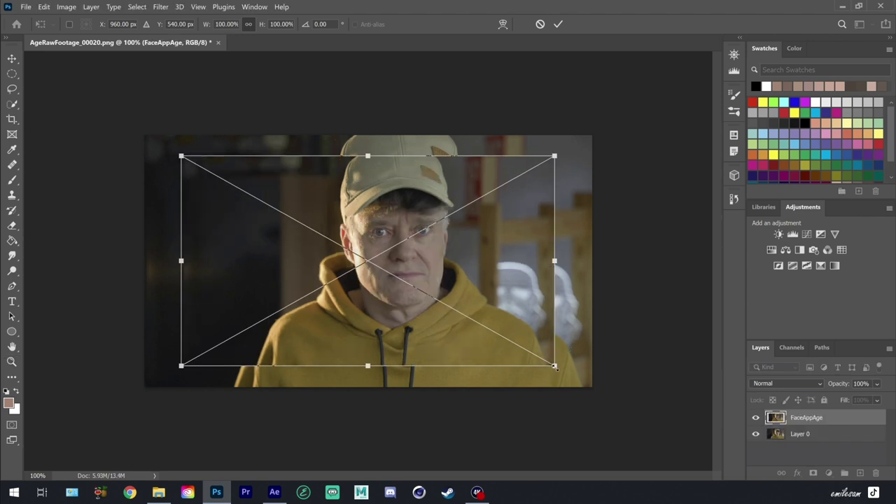
pyautogui.moveTo(554, 366); pyautogui.dragTo(591, 391)
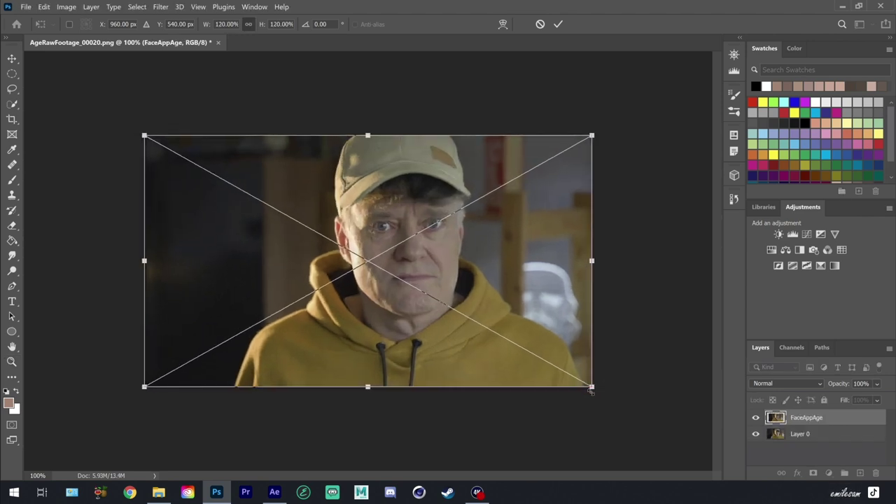
# Commit the 120% scale and give FaceAppAge an inverted, all-black layer mask
pyautogui.press('Return')
pyautogui.press('z')
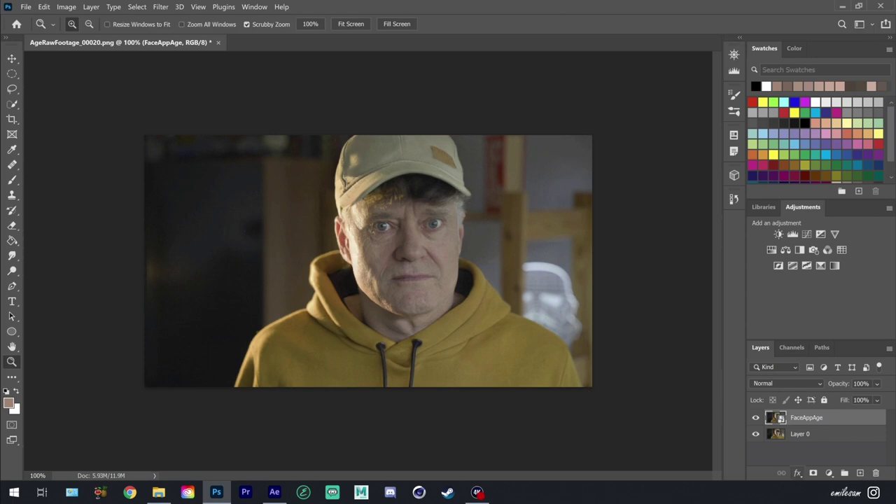
pyautogui.click(812, 473)
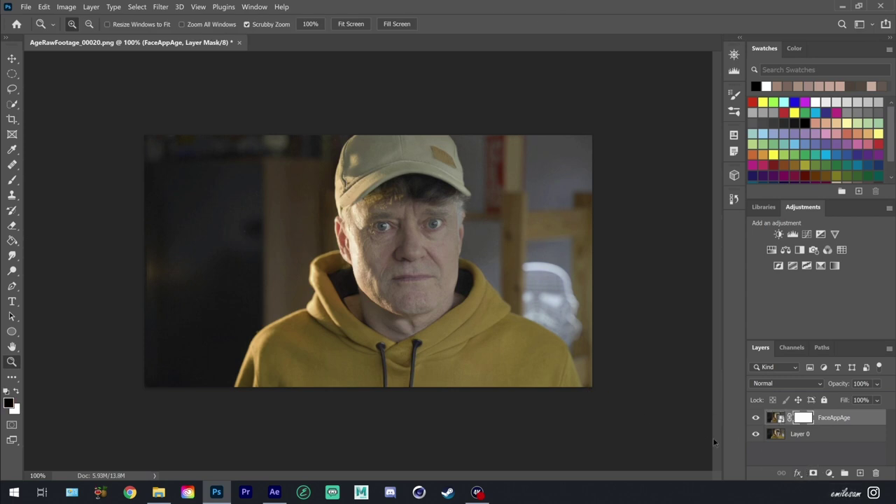
pyautogui.hotkey('ctrl', 'i')
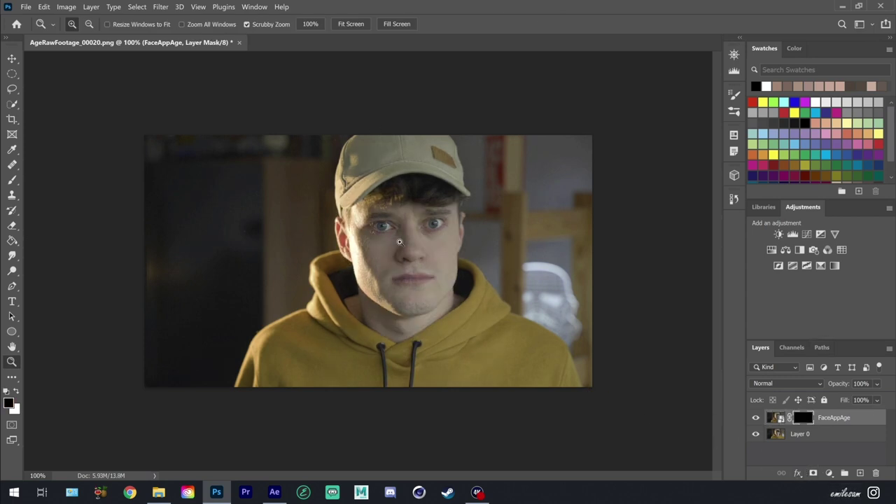
# Paint white on the mask to reveal the aged eyes, cheek, chin, jaw and neck
pyautogui.press('b')
pyautogui.press('x')
pyautogui.moveTo(390, 235)
pyautogui.mouseDown()
pyautogui.moveTo(374, 265)
pyautogui.moveTo(380, 292)
pyautogui.moveTo(401, 313)
pyautogui.moveTo(441, 289)
pyautogui.moveTo(442, 235)
pyautogui.moveTo(447, 214)
pyautogui.moveTo(453, 228)
pyautogui.moveTo(461, 211)
pyautogui.moveTo(451, 200)
pyautogui.moveTo(393, 208)
pyautogui.mouseUp()
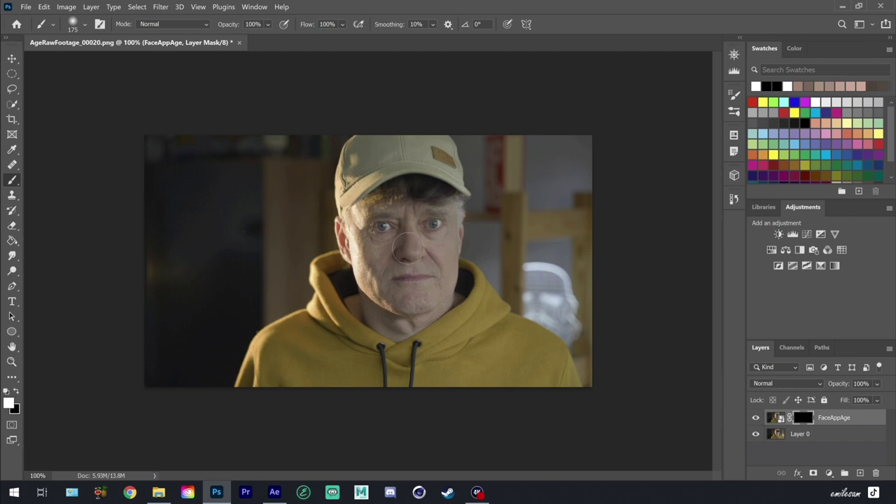
pyautogui.moveTo(384, 322); pyautogui.dragTo(351, 293)
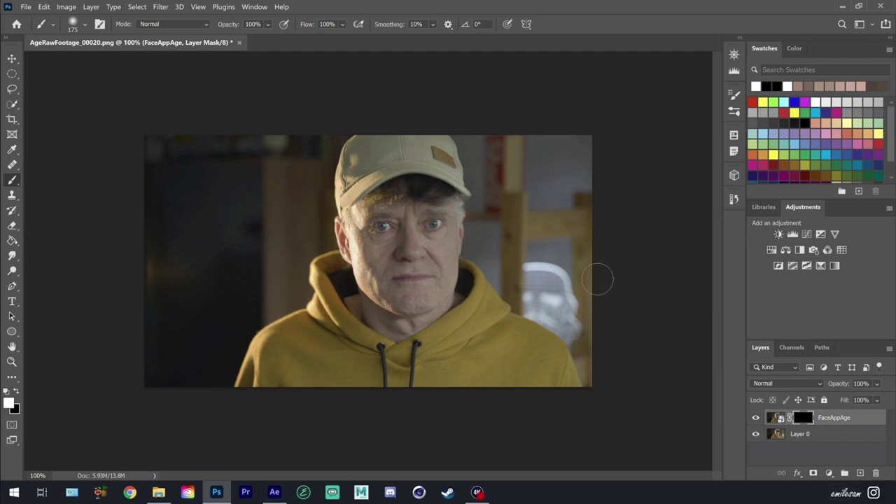
pyautogui.press('[')
pyautogui.press('[')
pyautogui.press('[')
pyautogui.press('[')
pyautogui.press('[')
pyautogui.press('[')
pyautogui.press('[')
pyautogui.press('[')
pyautogui.press('[')
pyautogui.press('[')
pyautogui.press('[')
# Save the masked frame as PNG AgeRawFootage_00020.png in Assets, then switch to EbSynth
pyautogui.press('x')
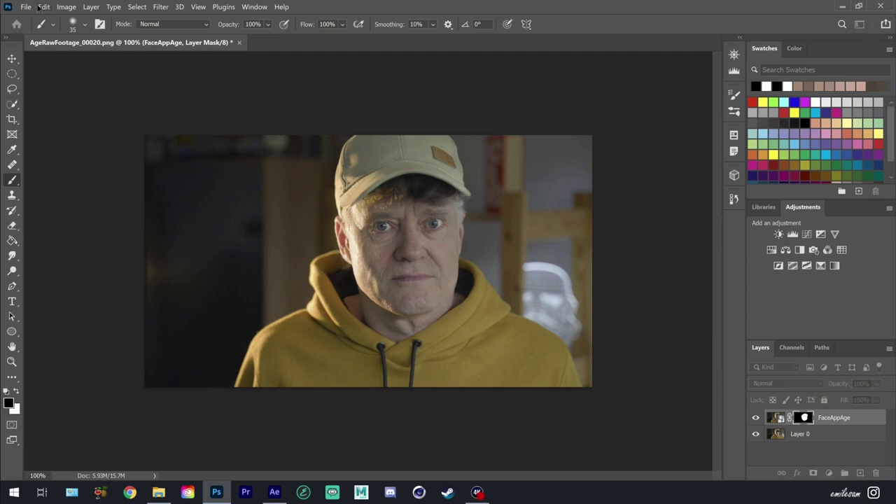
pyautogui.click(25, 7)
pyautogui.click(50, 140)
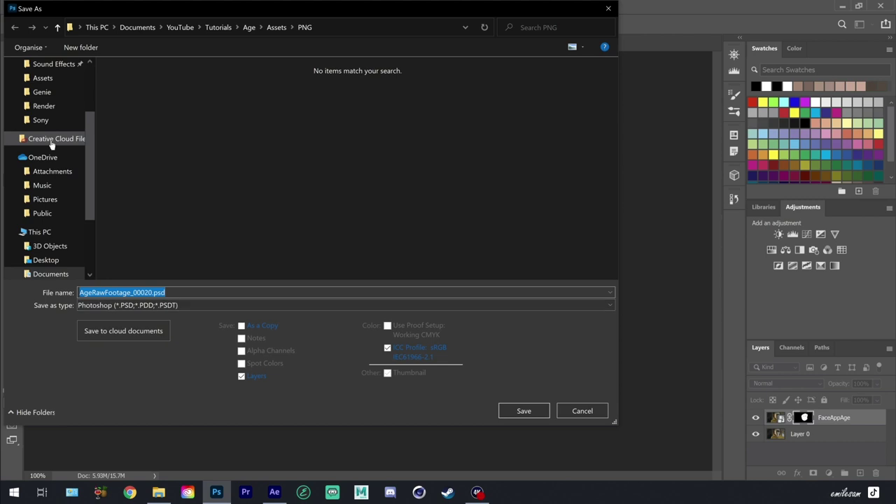
pyautogui.click(208, 308)
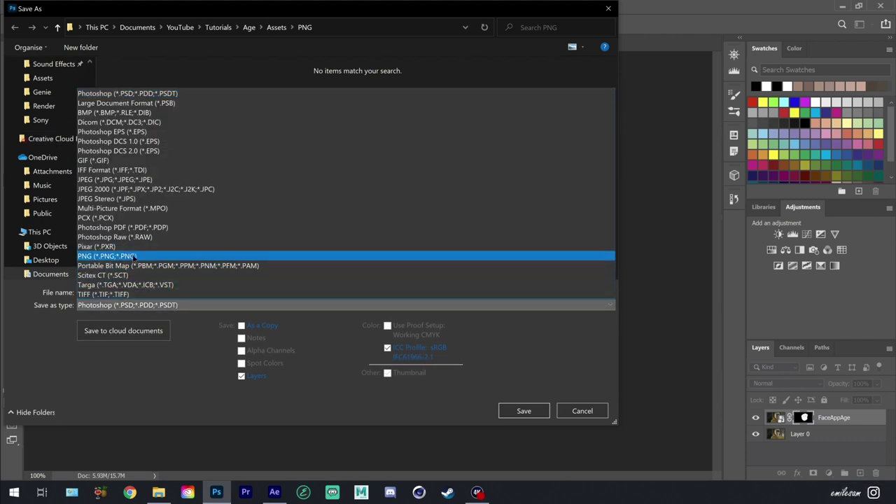
pyautogui.click(134, 257)
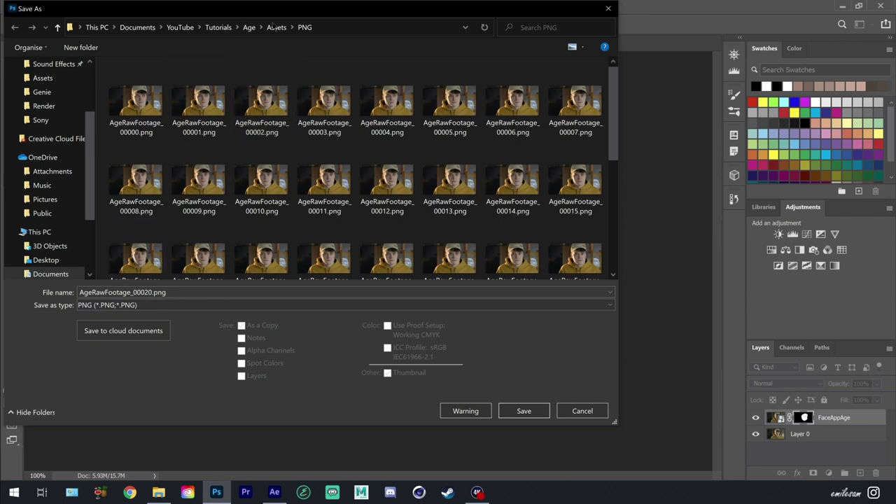
pyautogui.click(277, 27)
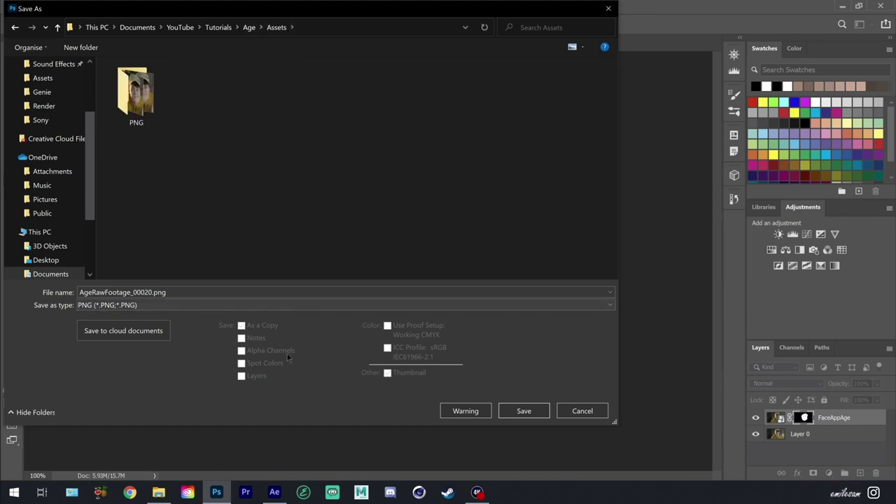
pyautogui.click(534, 413)
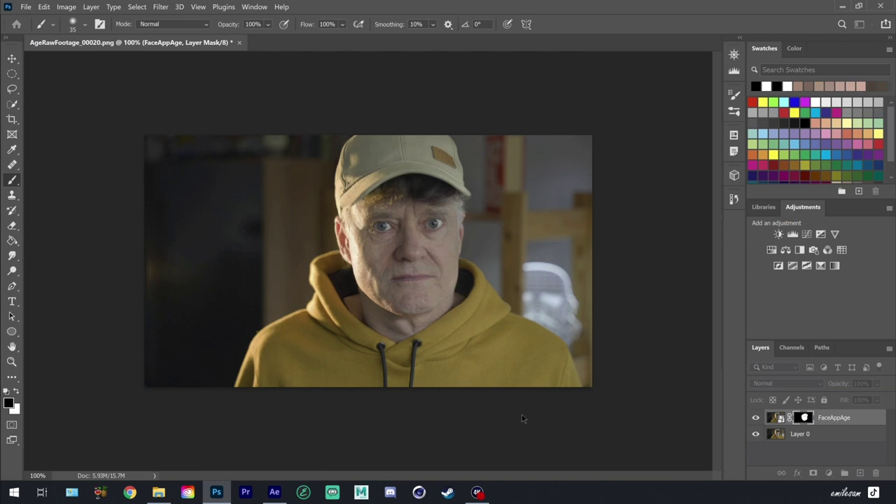
pyautogui.click(516, 142)
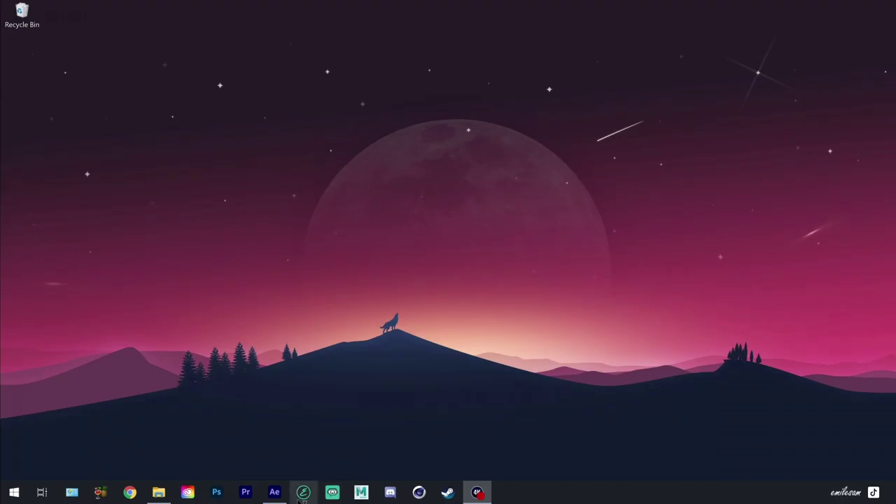
pyautogui.click(302, 494)
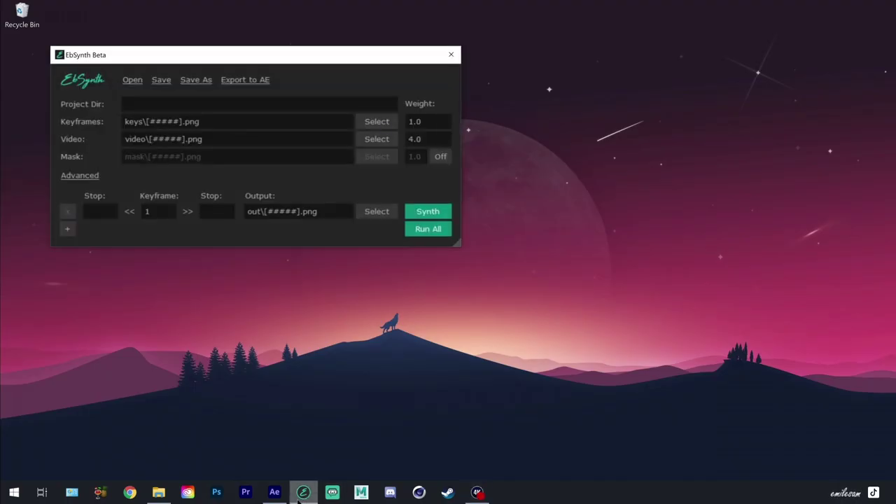
# Load the PNG folder's sequence, starting at AgeRawFootage_00000.png, as the EbSynth video
pyautogui.click(383, 138)
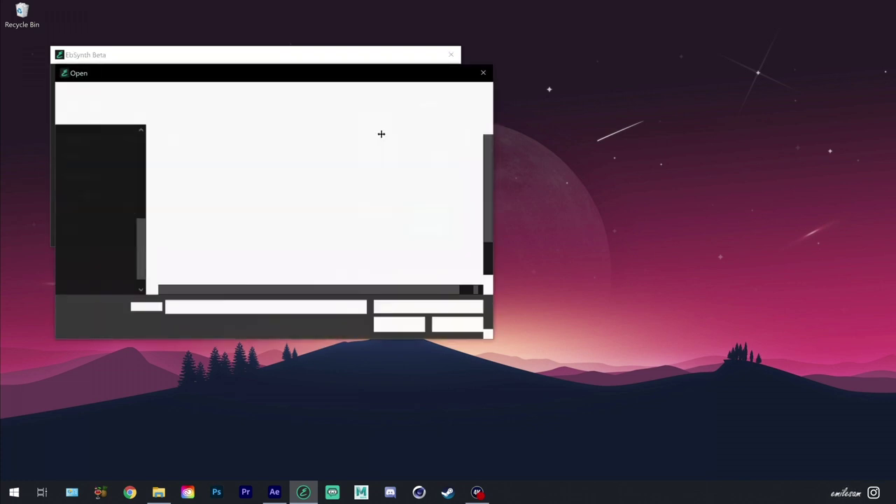
pyautogui.doubleClick(188, 171)
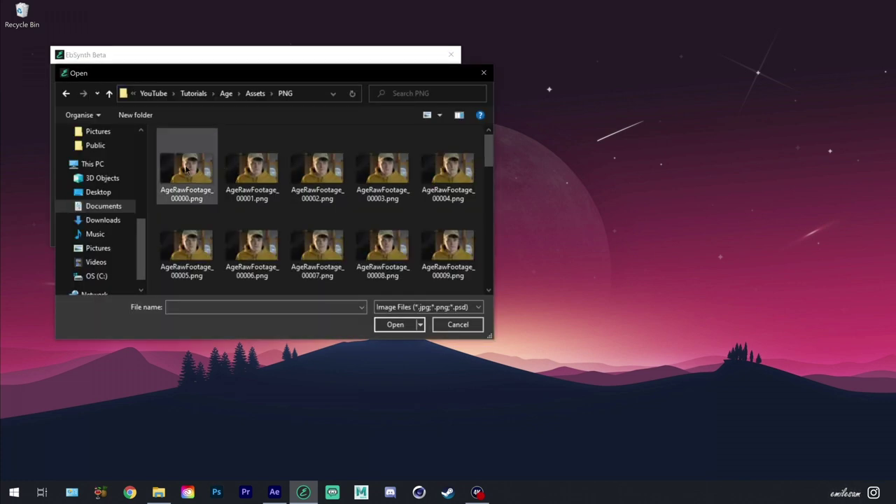
pyautogui.click(187, 171)
pyautogui.click(395, 325)
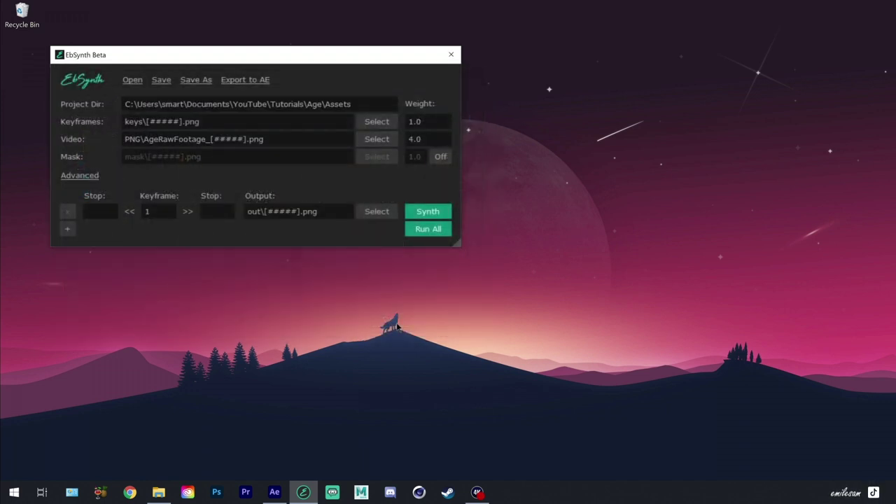
# Load the edited AgeRawFootage_00020.png as the keyframe
pyautogui.click(376, 122)
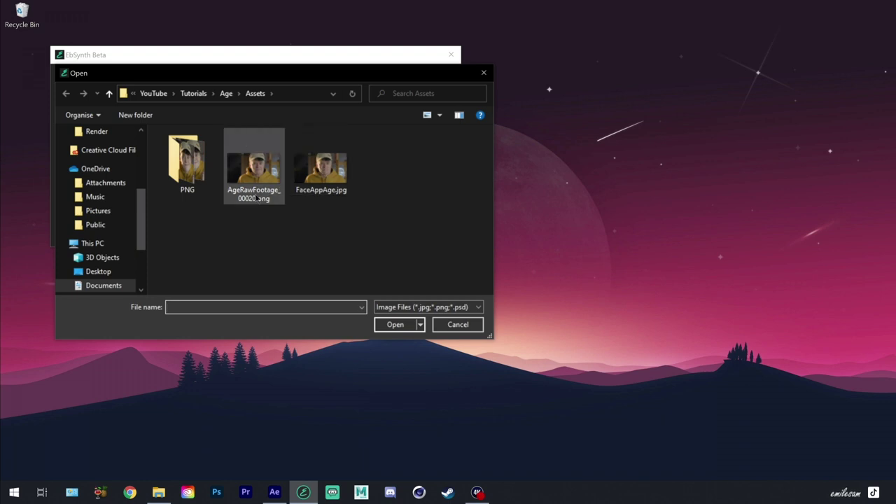
pyautogui.click(257, 199)
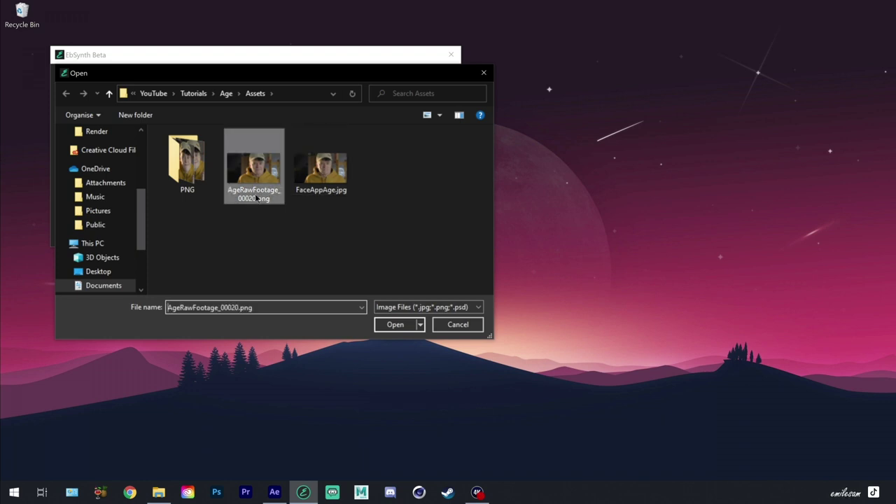
pyautogui.click(396, 325)
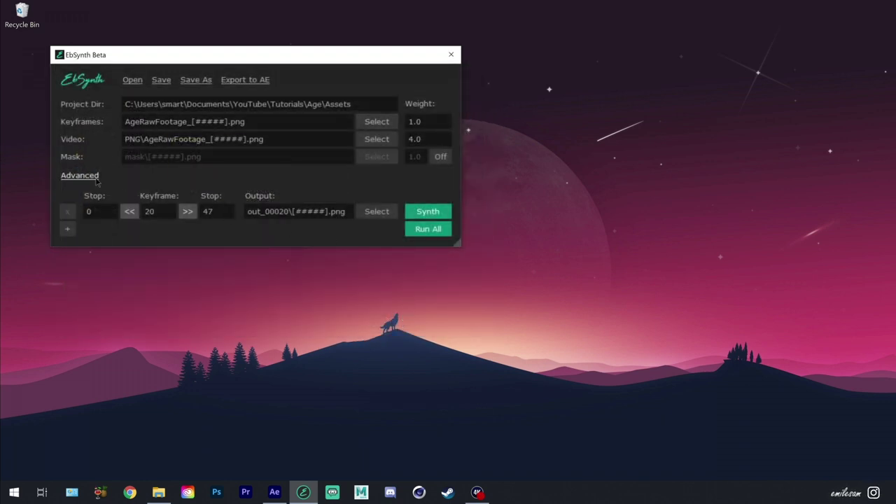
# In the Advanced settings, enter 1.5 as the De-flicker value
pyautogui.click(80, 176)
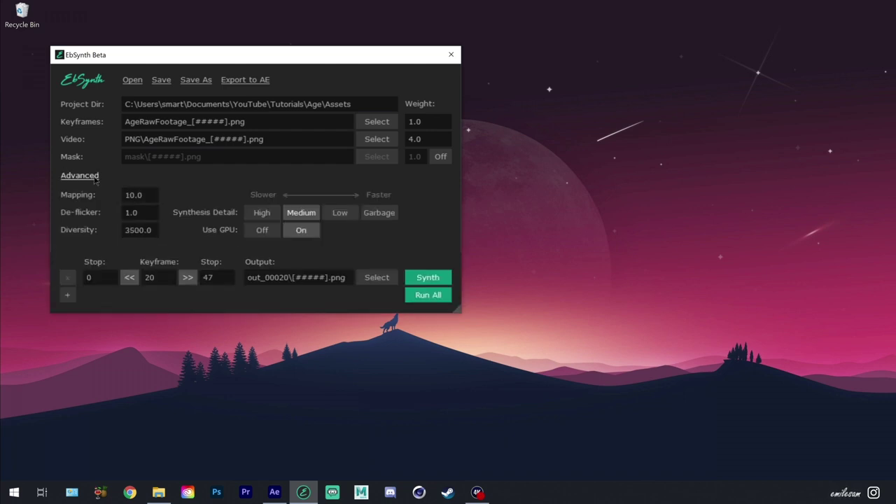
pyautogui.doubleClick(146, 215)
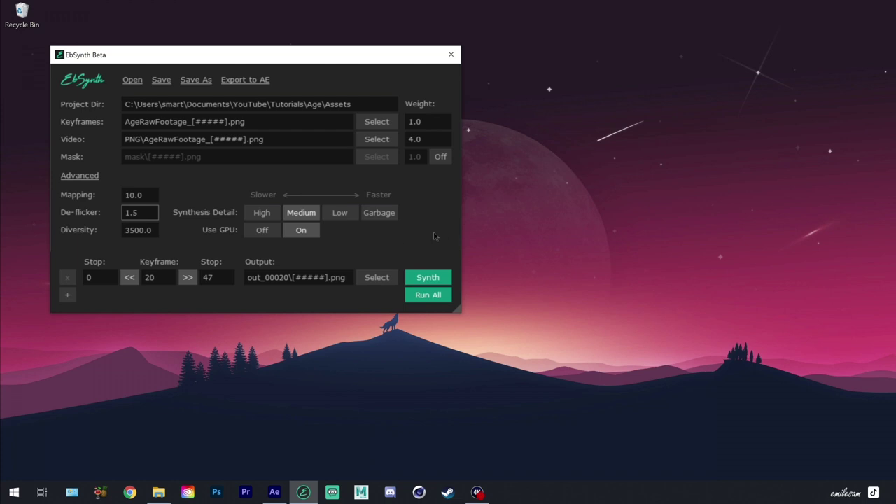
pyautogui.click(394, 243)
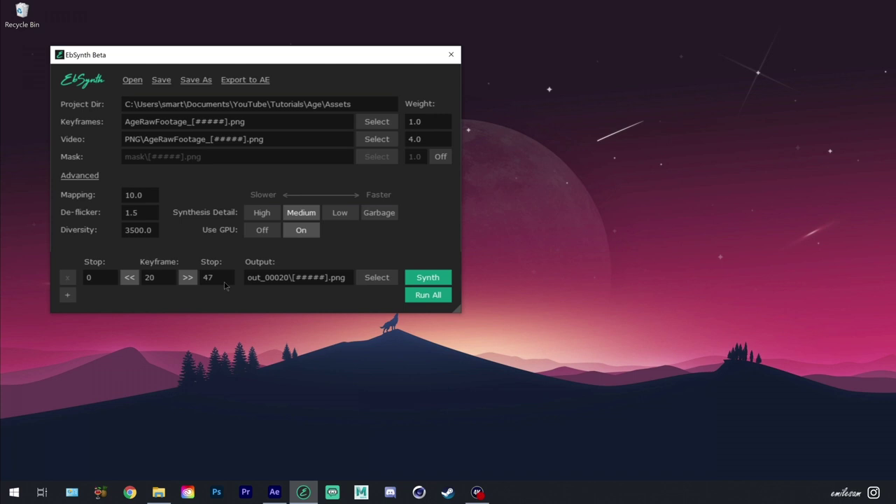
# Output to a new Assets\Render folder and run all to synthesise frames 00000–00047.png
pyautogui.click(390, 278)
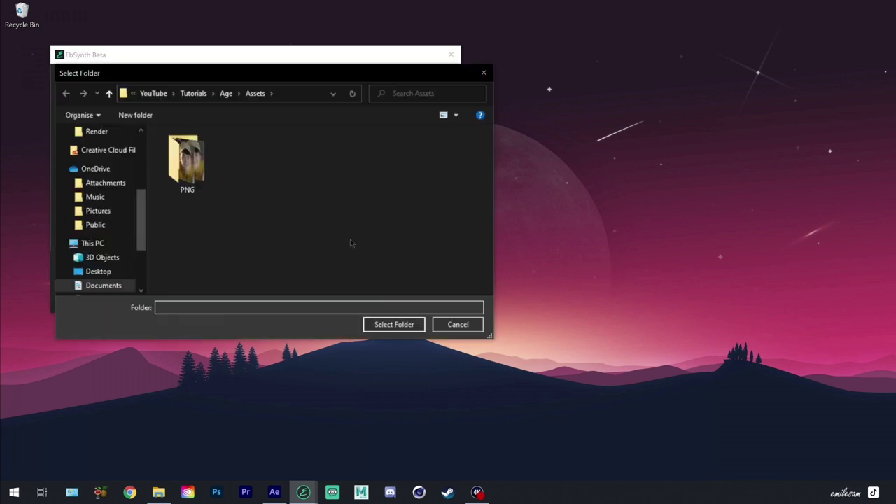
pyautogui.click(153, 115)
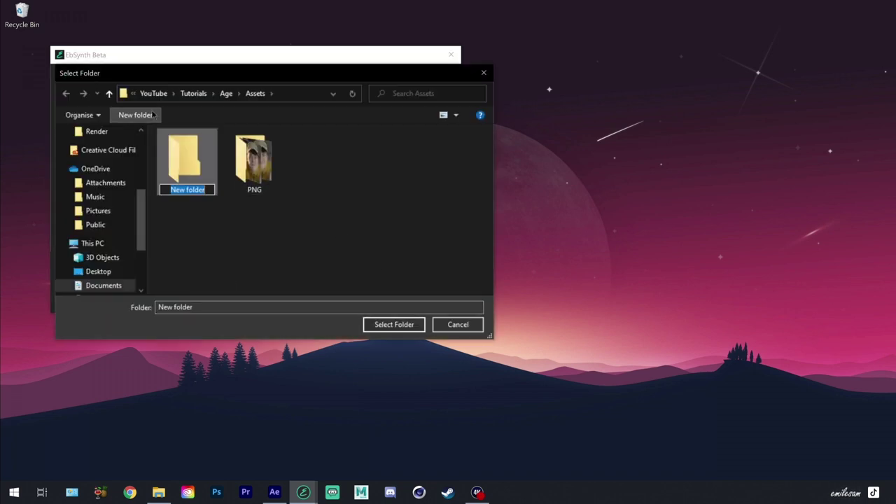
pyautogui.write('Rend')
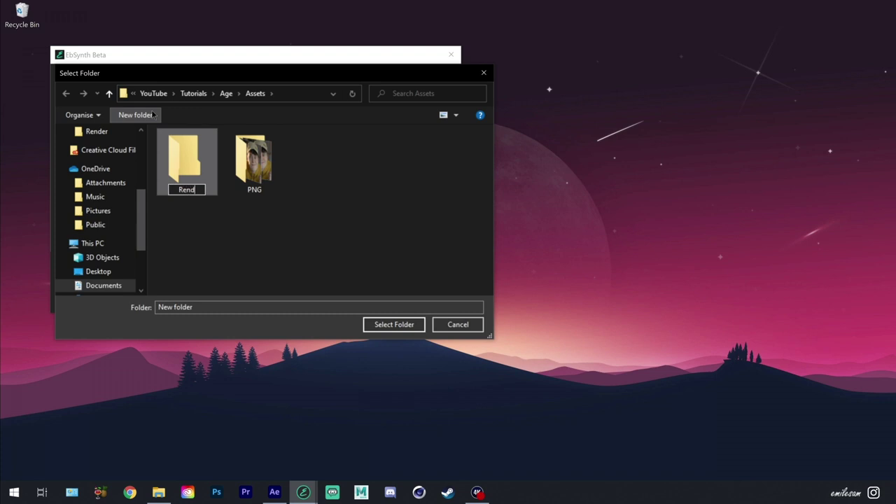
pyautogui.write('er')
pyautogui.press('Return')
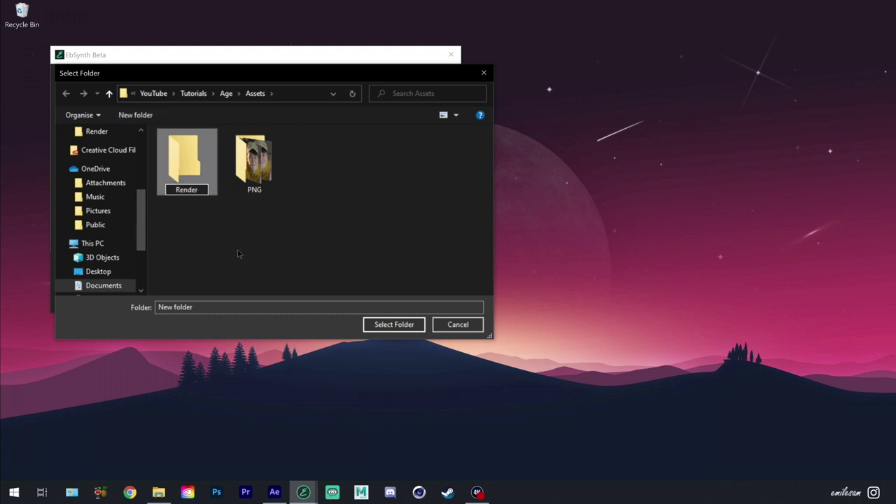
pyautogui.doubleClick(192, 160)
pyautogui.click(414, 327)
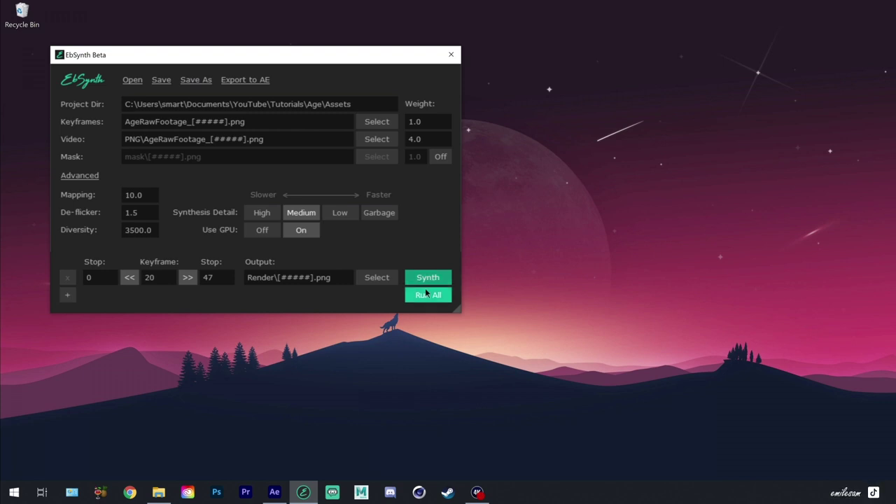
pyautogui.click(426, 294)
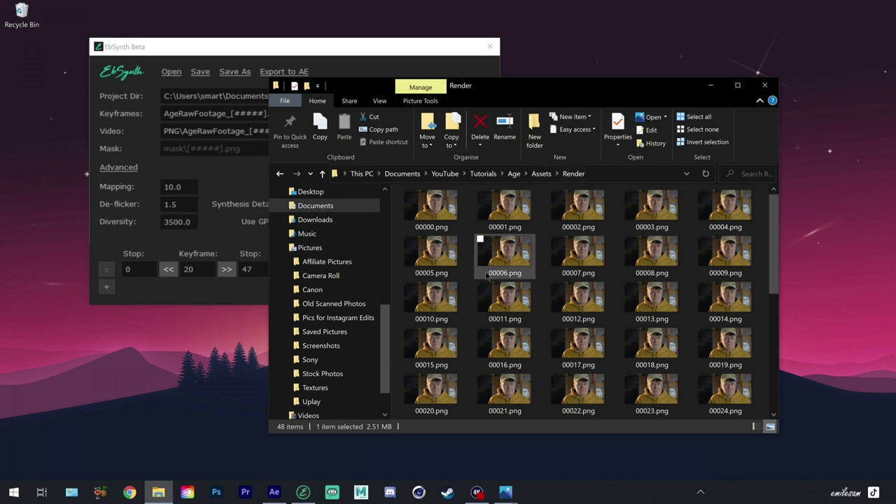
# Import the Render folder's frames as a PNG sequence starting at 00000.png
pyautogui.click(275, 493)
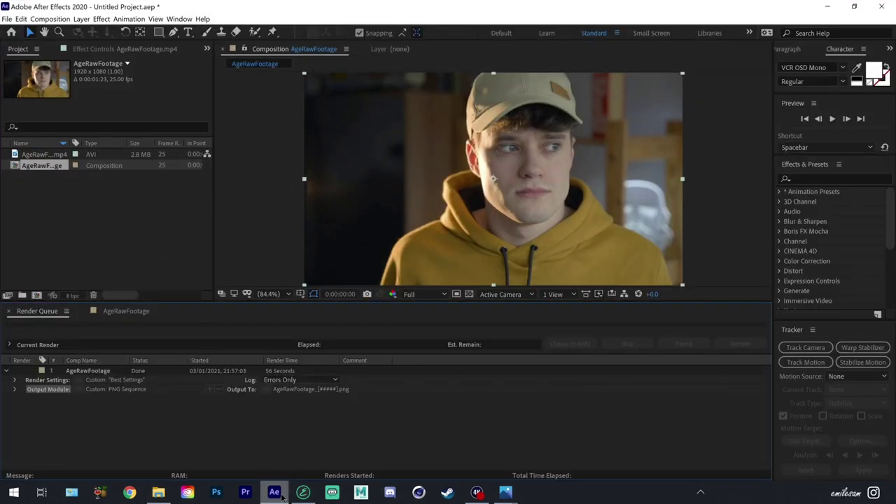
pyautogui.rightClick(110, 207)
pyautogui.moveTo(160, 260)
pyautogui.click(282, 266)
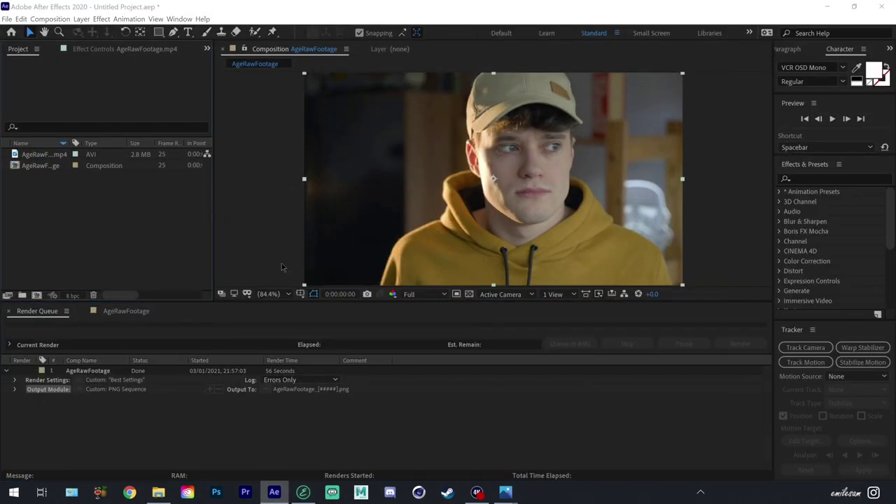
pyautogui.doubleClick(206, 140)
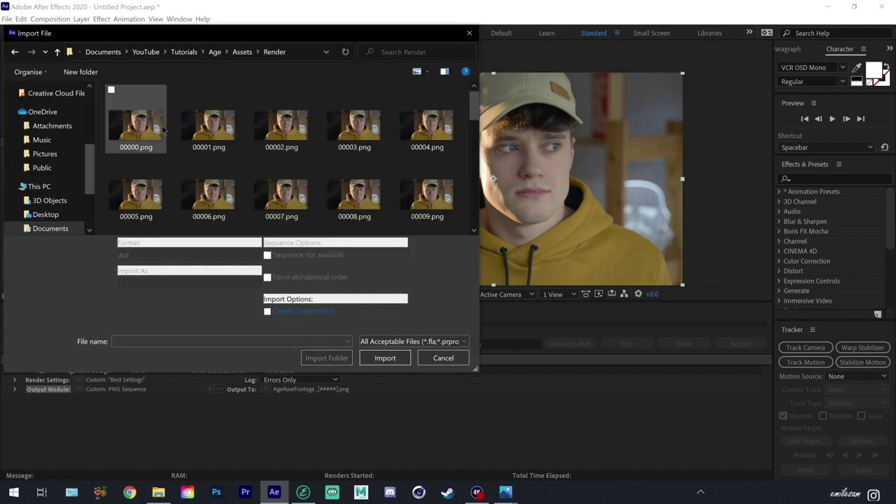
pyautogui.click(161, 137)
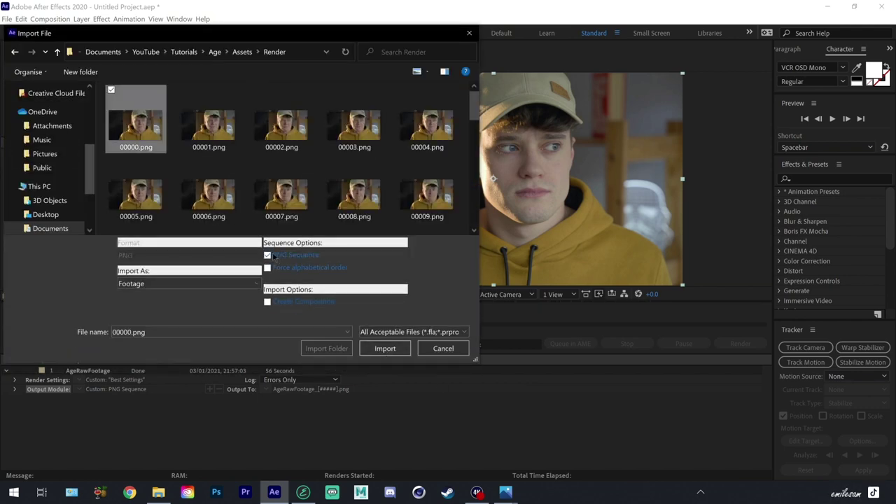
pyautogui.click(385, 348)
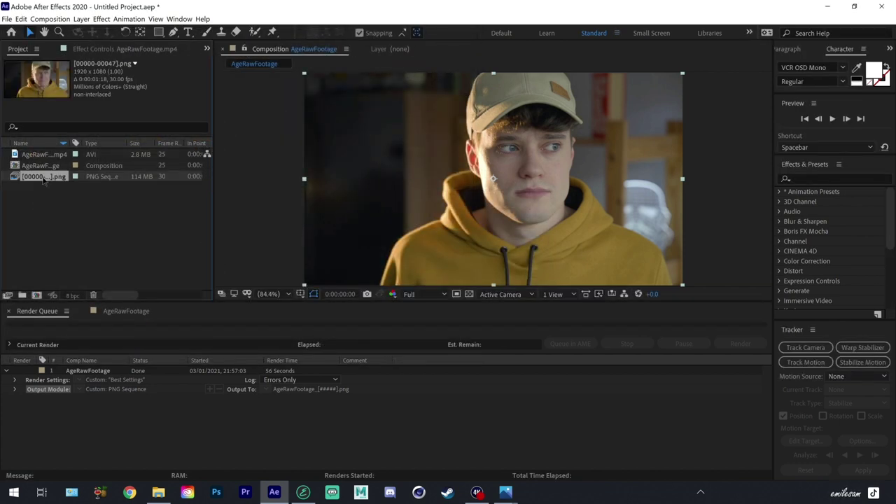
pyautogui.rightClick(43, 179)
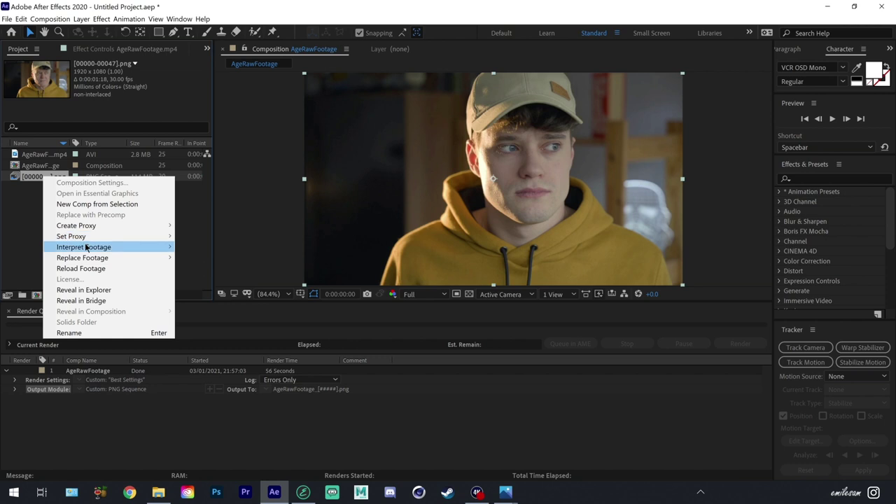
pyautogui.moveTo(87, 248)
pyautogui.click(199, 247)
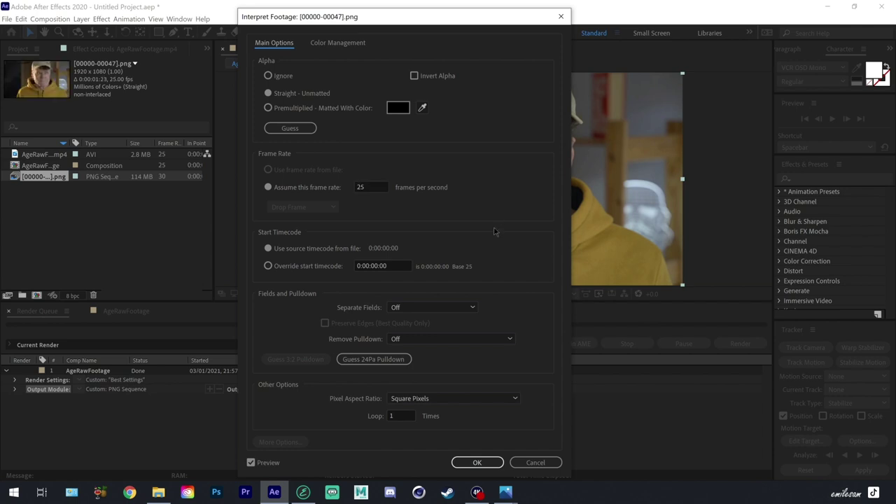
pyautogui.click(476, 462)
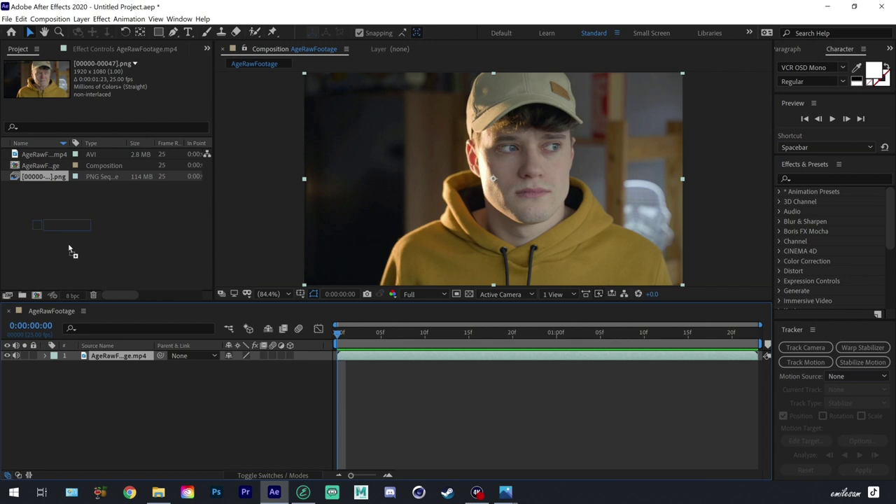
pyautogui.moveTo(69, 249); pyautogui.dragTo(119, 353)
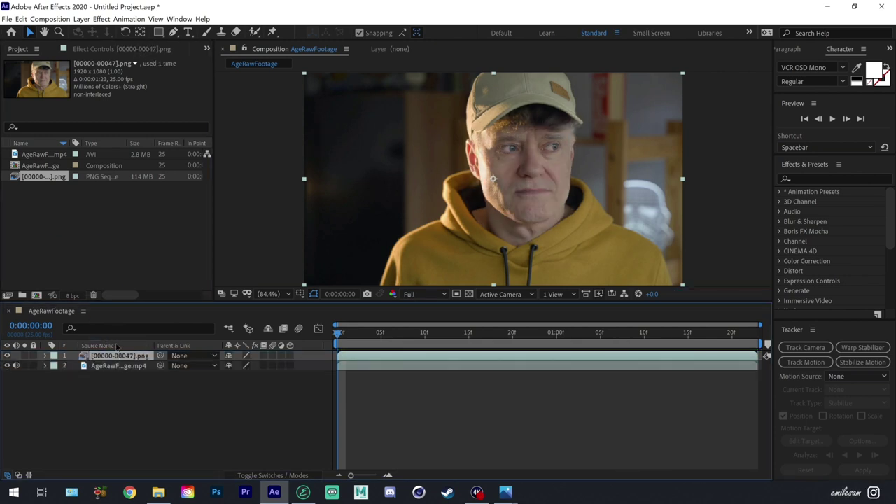
pyautogui.press('space')
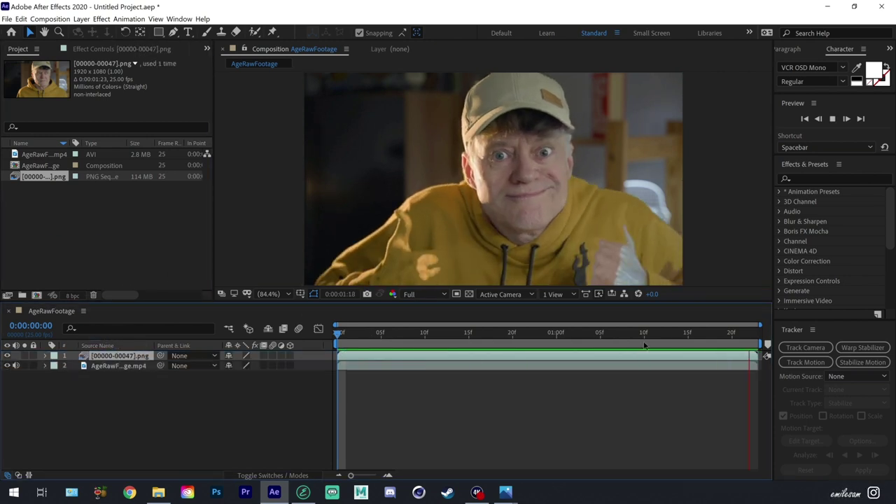
pyautogui.press('space')
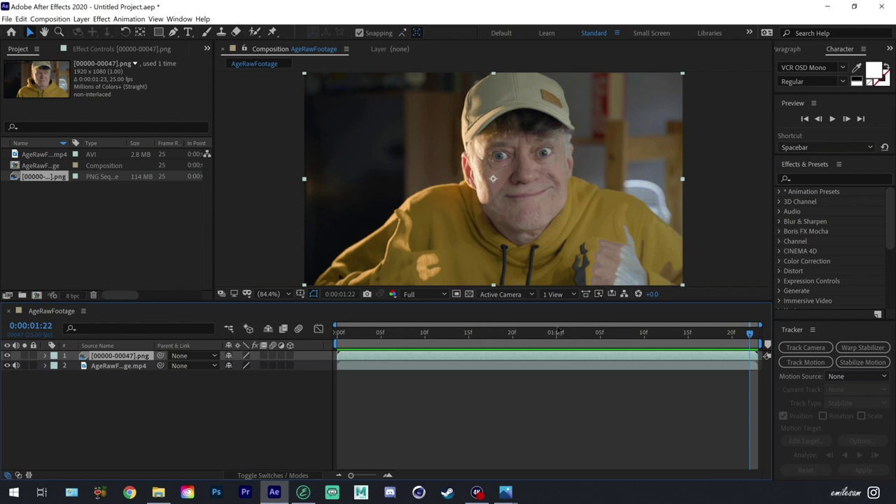
pyautogui.moveTo(513, 335); pyautogui.dragTo(407, 334)
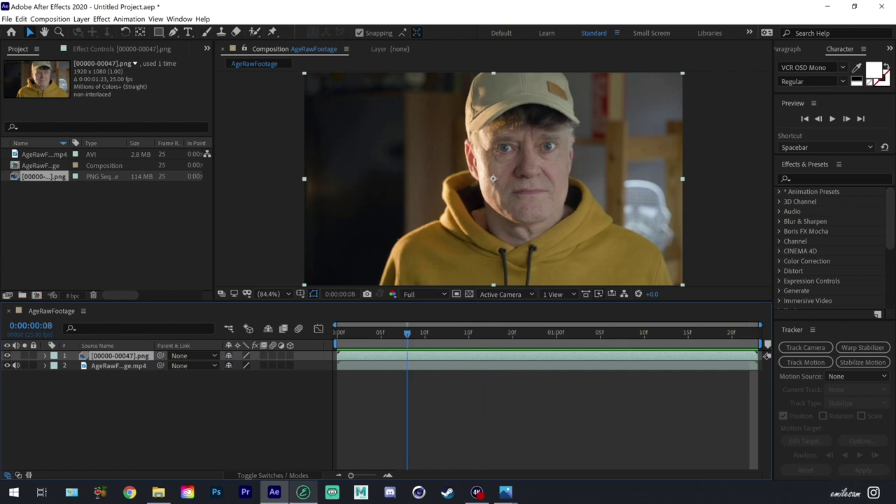
# On the first frame, draw a Pen mask around the aged face from neck and chin to cap
pyautogui.press('Home')
pyautogui.click(174, 33)
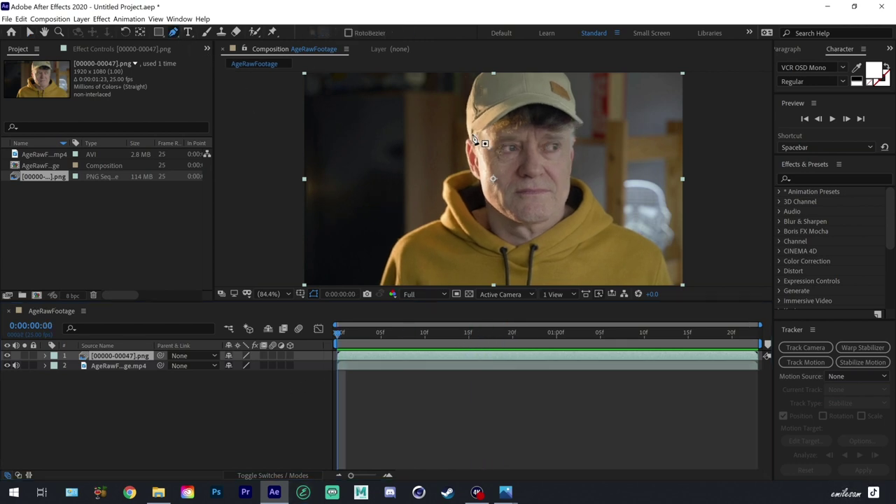
pyautogui.click(463, 129)
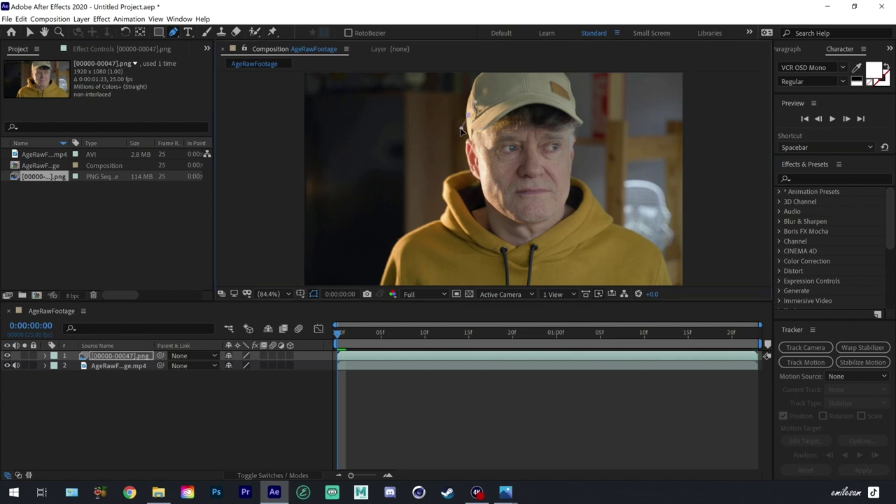
pyautogui.click(486, 233)
pyautogui.click(463, 179)
pyautogui.click(518, 246)
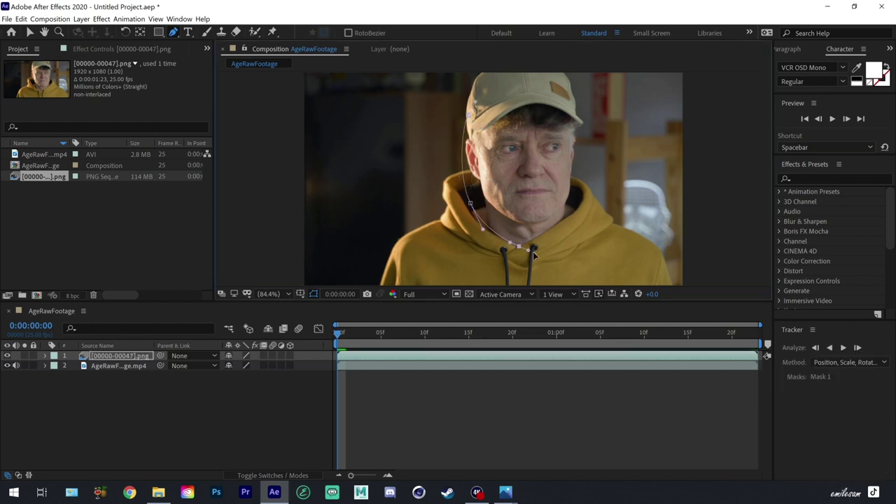
pyautogui.click(575, 208)
pyautogui.moveTo(584, 119); pyautogui.dragTo(595, 136)
pyautogui.moveTo(472, 114); pyautogui.dragTo(496, 83)
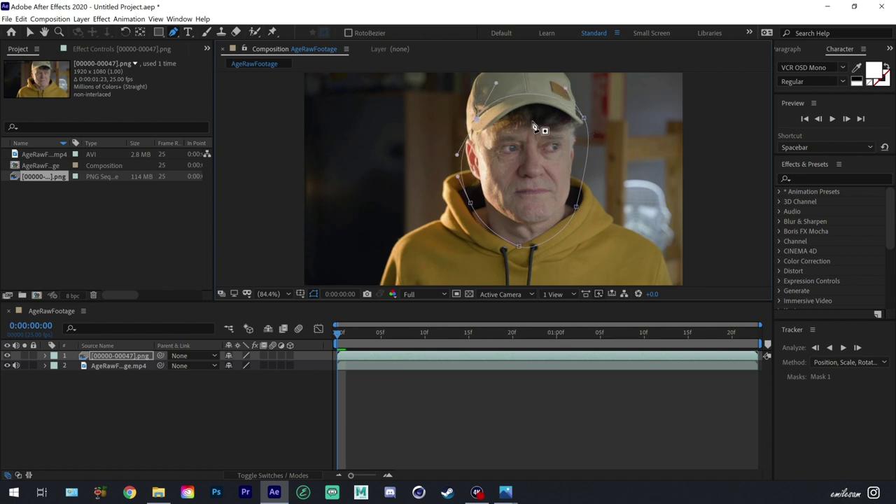
# Keyframe the Mask Path and reshape the mask at frame 15 to follow the head
pyautogui.press('m')
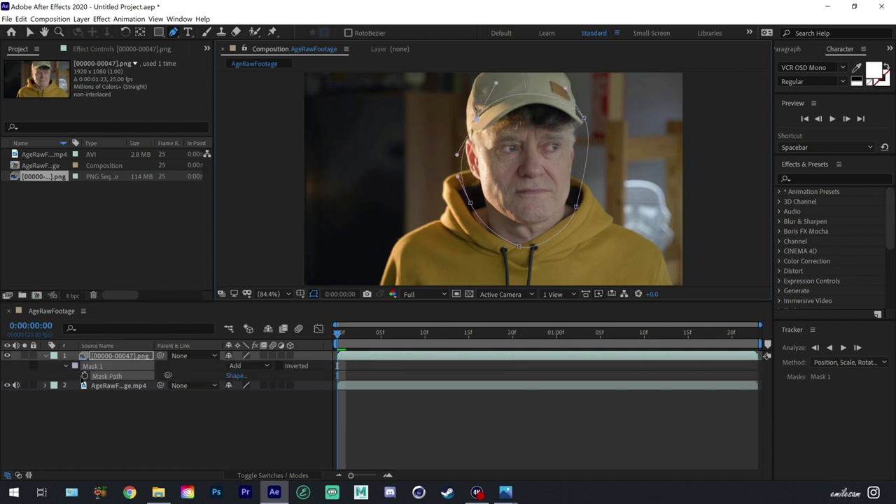
pyautogui.click(85, 376)
pyautogui.moveTo(341, 334); pyautogui.dragTo(479, 346)
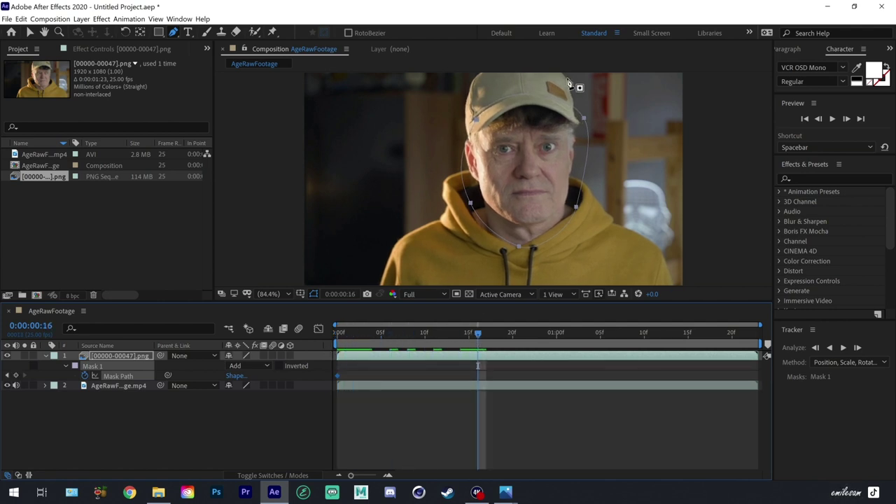
pyautogui.press('v')
pyautogui.moveTo(476, 120); pyautogui.dragTo(471, 121)
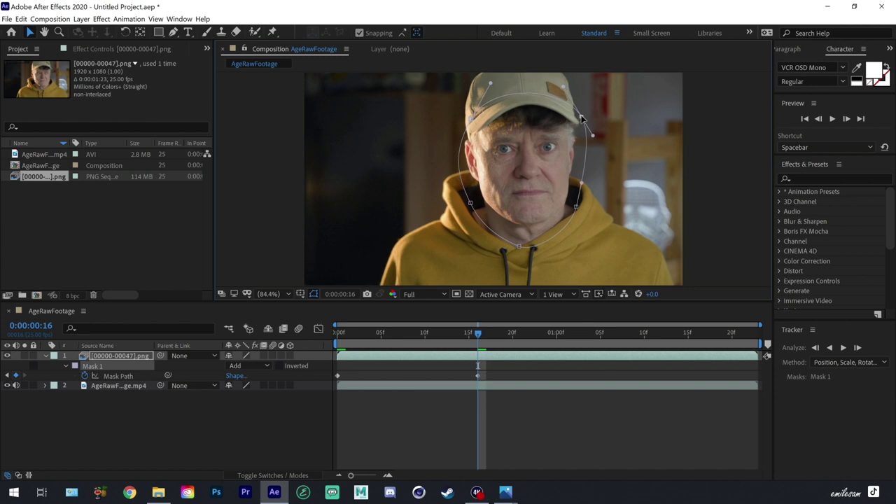
pyautogui.moveTo(575, 207); pyautogui.dragTo(579, 208)
pyautogui.click(576, 205)
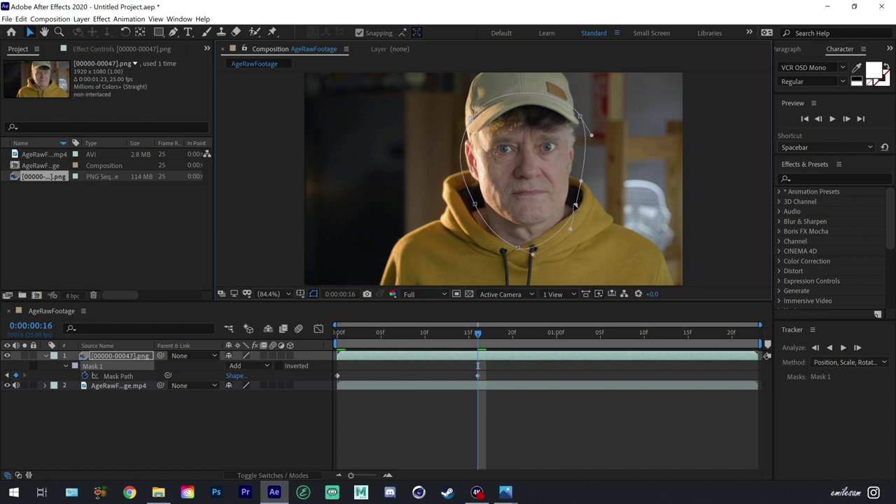
pyautogui.press('space')
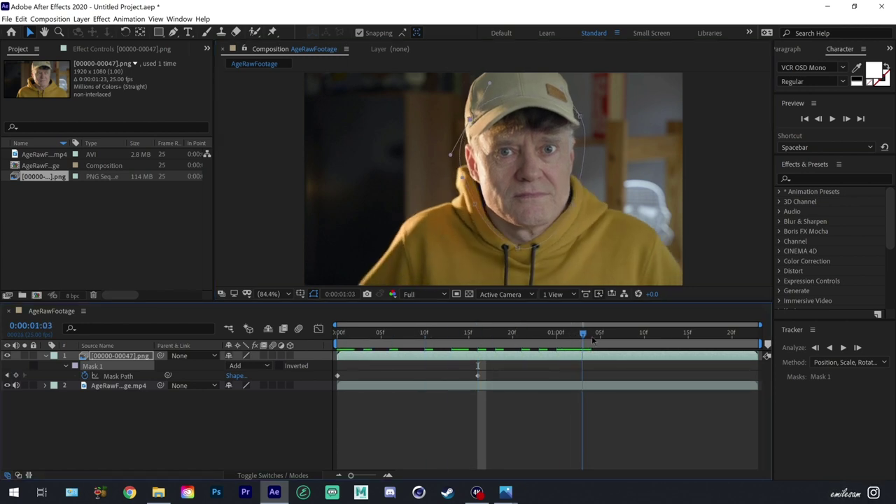
pyautogui.press('space')
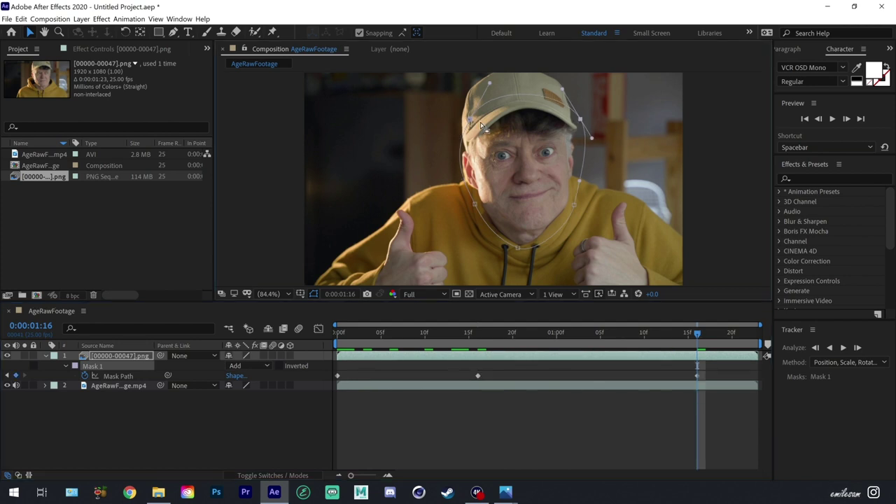
# Set Mask Feather to 50 pixels and preview the feathered face mask
pyautogui.press('Home')
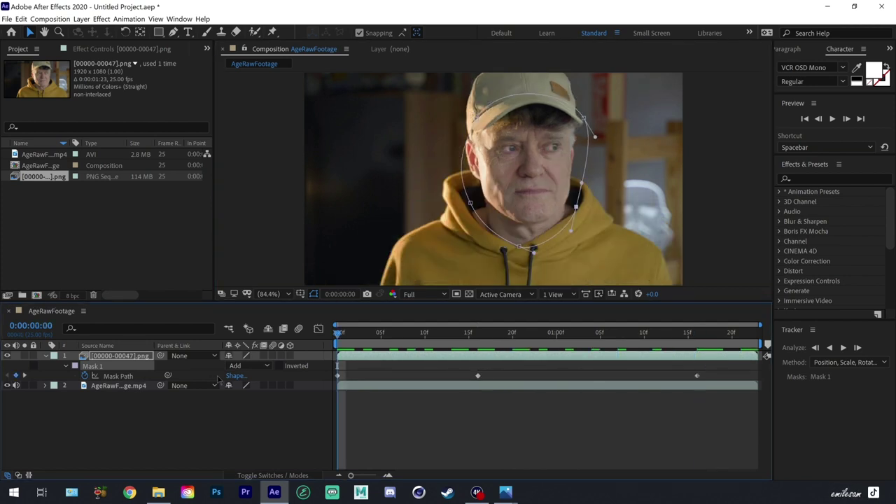
pyautogui.press('f')
pyautogui.click(251, 375)
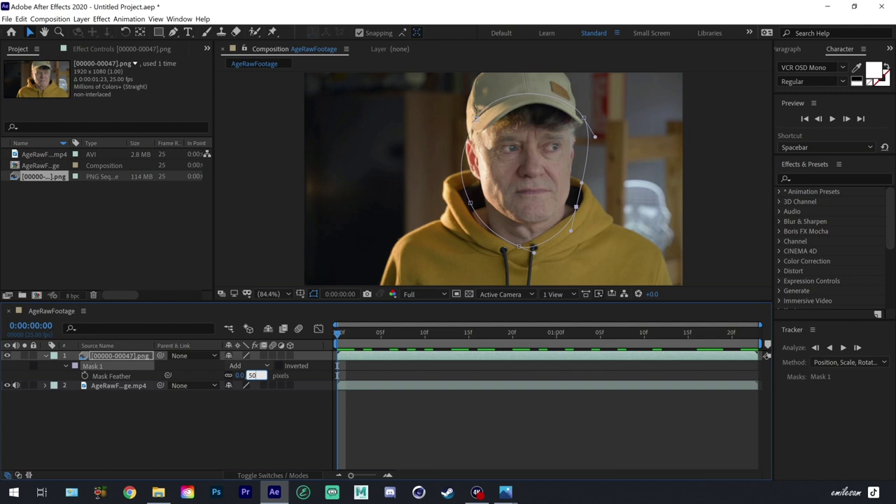
pyautogui.write('50')
pyautogui.press('Return')
pyautogui.press('space')
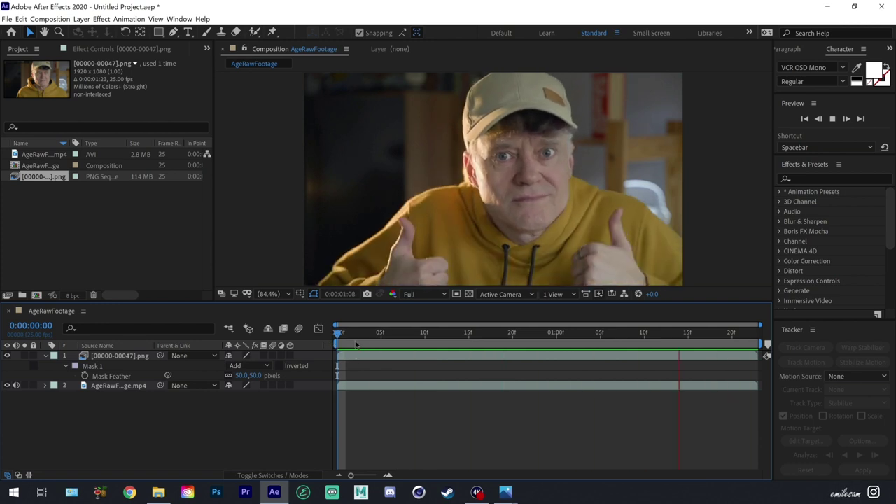
# Duplicate the original AgeRawFootage.mp4 layer and move the copy to the top of the stack
pyautogui.press('space')
pyautogui.click(36, 357)
pyautogui.press('g')
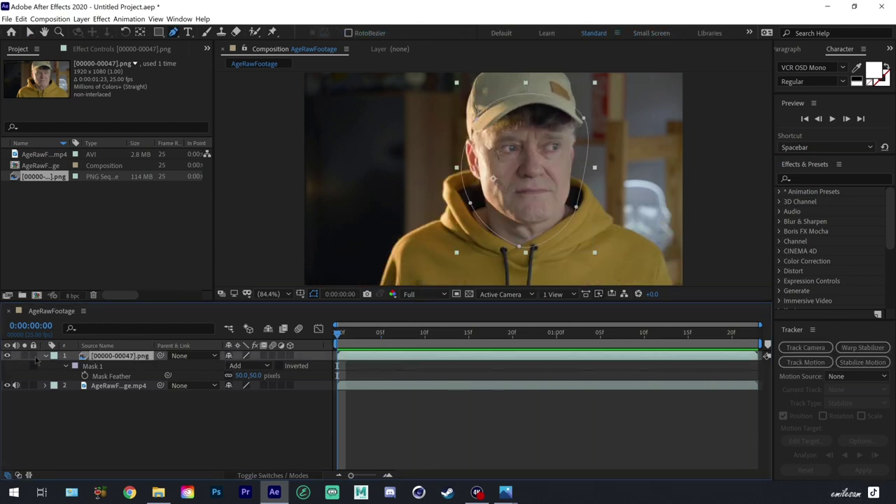
pyautogui.click(45, 357)
pyautogui.click(135, 366)
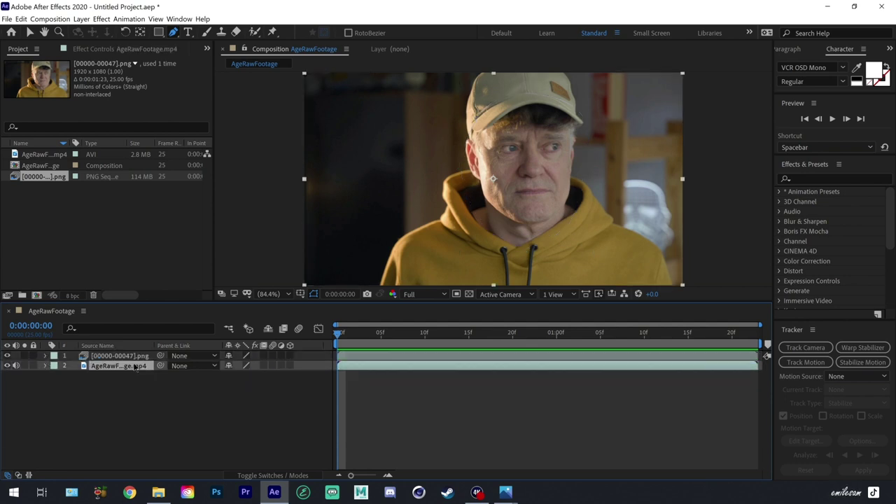
pyautogui.hotkey('ctrl', 'd')
pyautogui.moveTo(129, 367); pyautogui.dragTo(123, 356)
# Zoom in on the eyes and draw a Pen mask around the left eye
pyautogui.scroll(6, 526, 166)
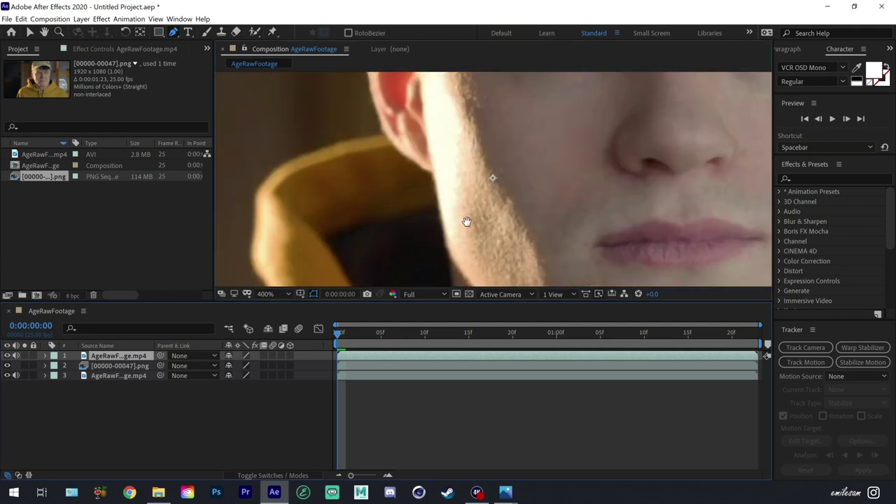
pyautogui.moveTo(464, 219); pyautogui.dragTo(443, 247)
pyautogui.press('g')
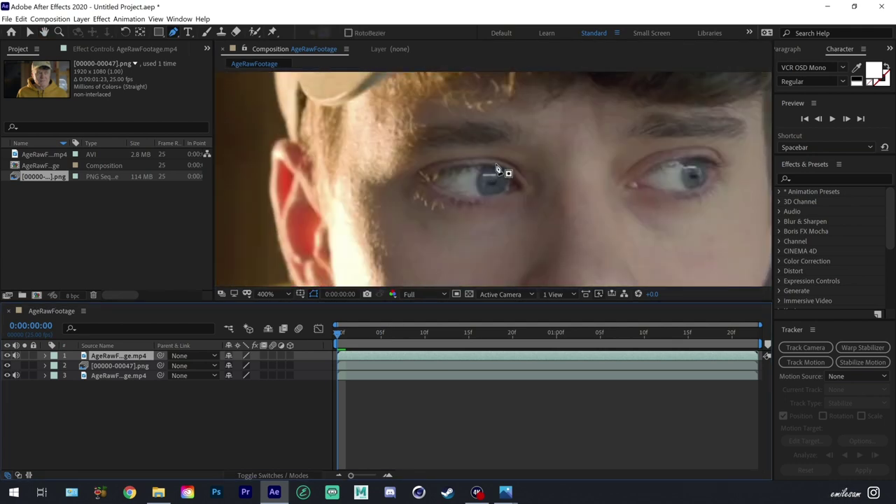
pyautogui.click(494, 169)
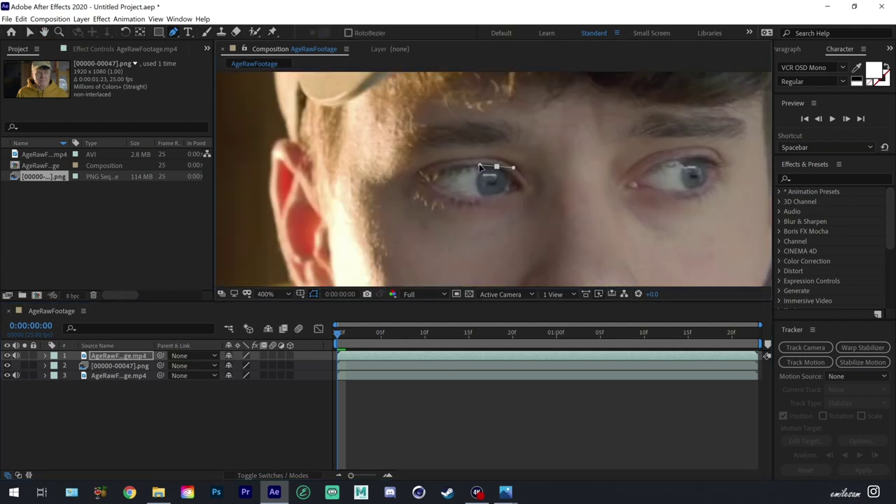
pyautogui.click(430, 173)
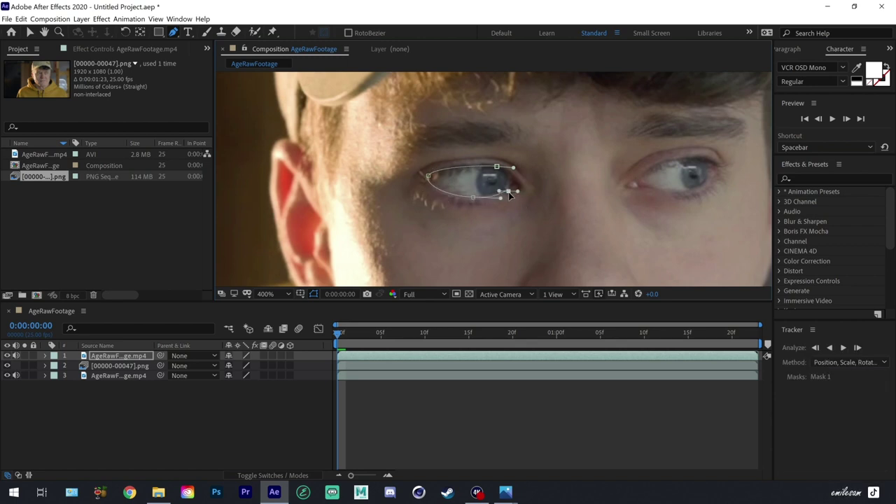
pyautogui.click(528, 189)
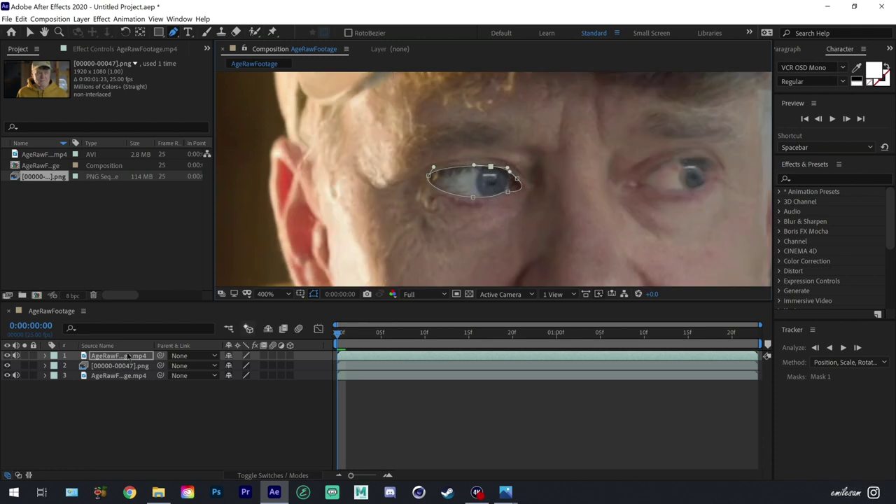
pyautogui.press('m')
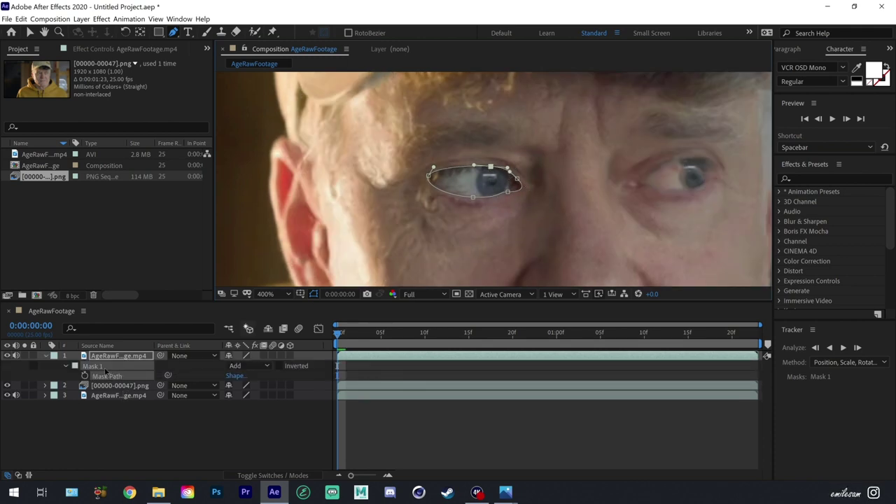
# Track the eye mask forward with Track Mask, then correct its corner point
pyautogui.rightClick(103, 370)
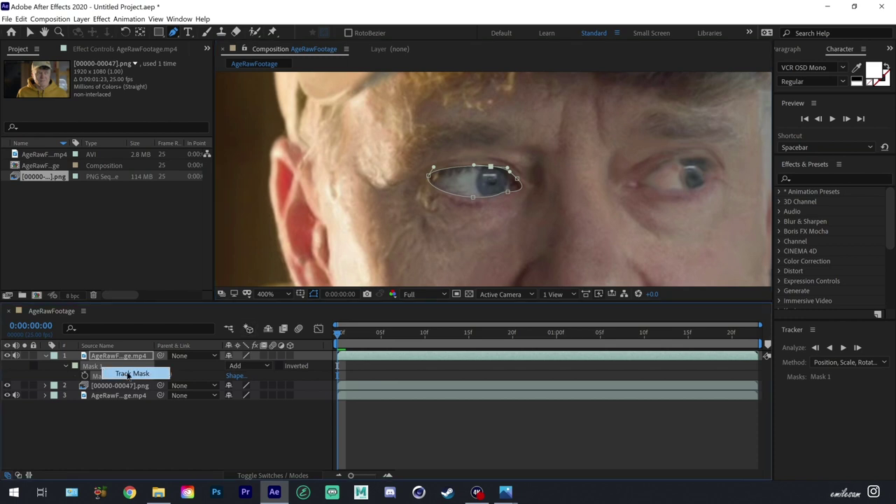
pyautogui.click(129, 373)
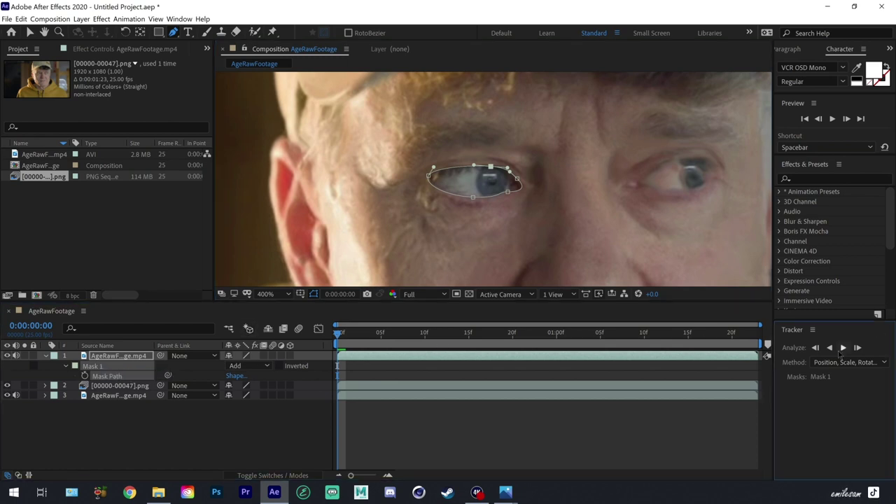
pyautogui.click(842, 349)
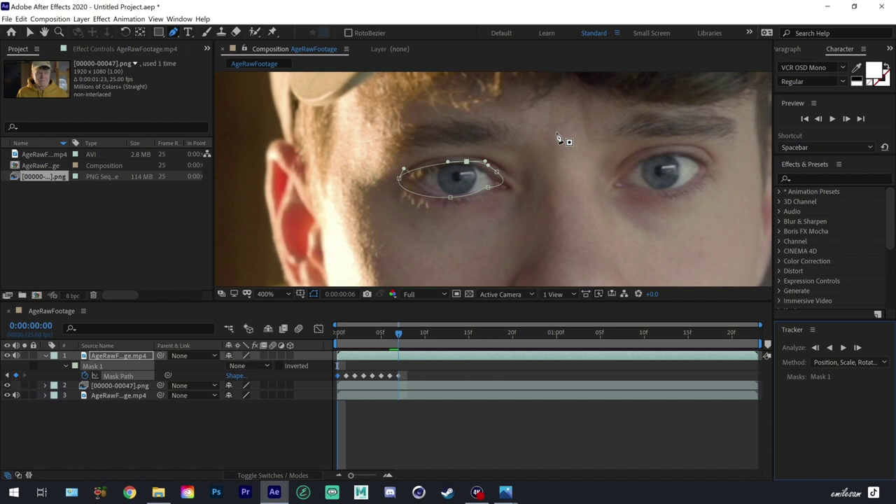
pyautogui.press('v')
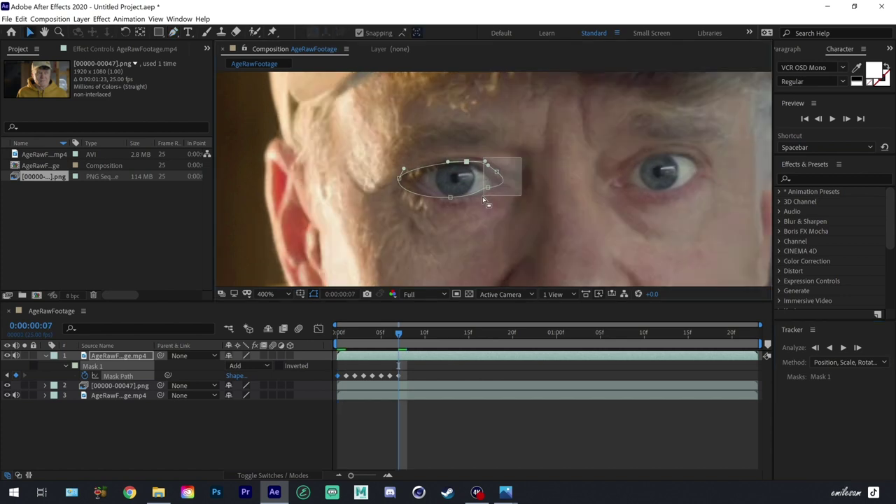
pyautogui.moveTo(404, 177); pyautogui.dragTo(411, 185)
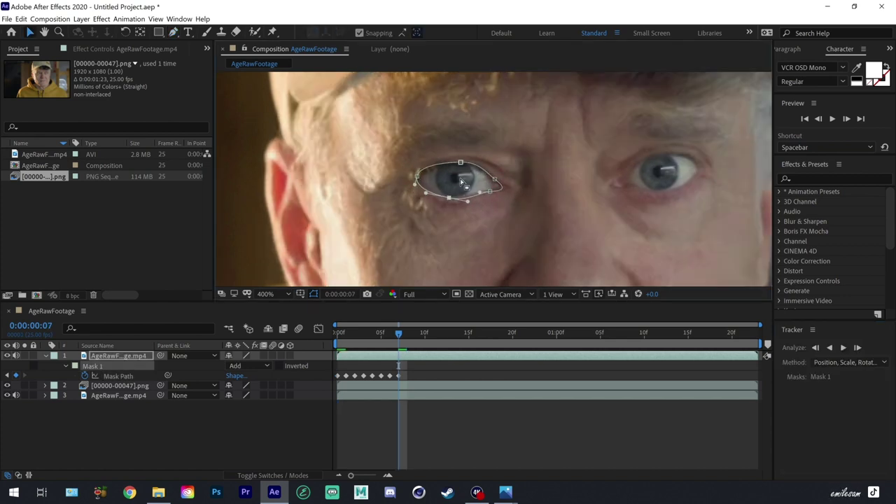
# Re-track from an earlier frame, reshape the drifted mask, and track forward frame by frame
pyautogui.press('pageup')
pyautogui.press('pageup')
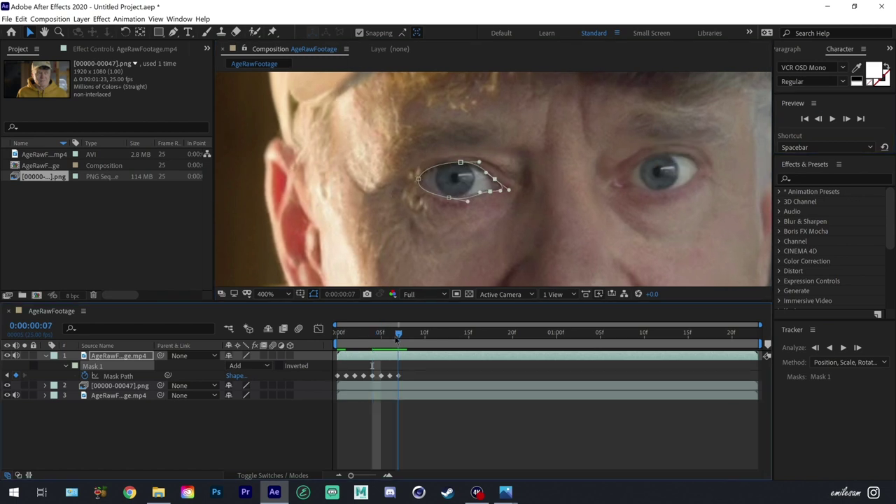
pyautogui.click(844, 347)
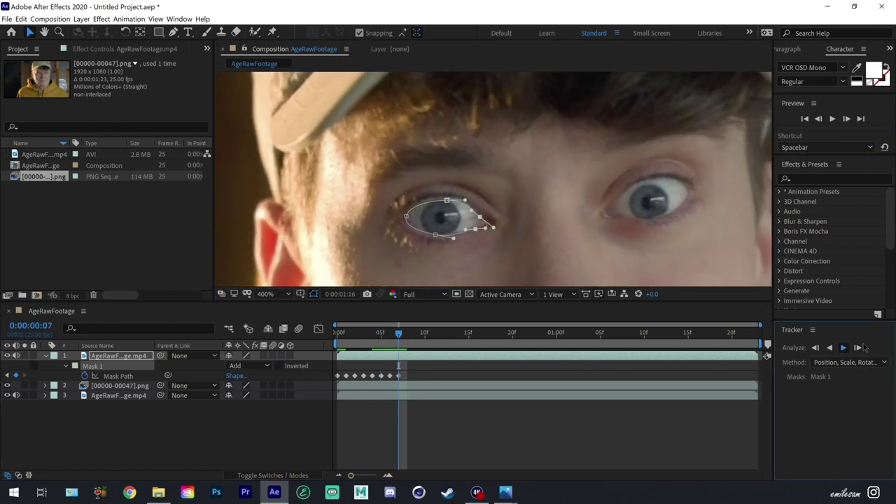
pyautogui.moveTo(696, 344); pyautogui.dragTo(672, 348)
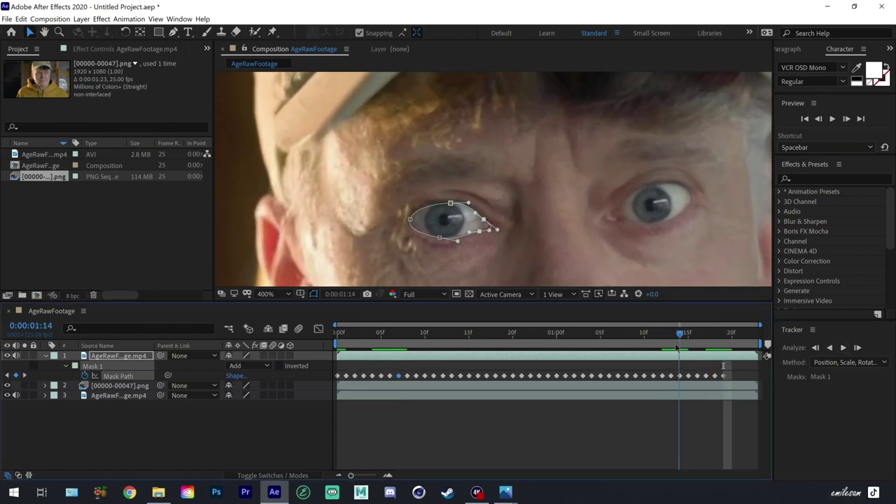
pyautogui.press('pagedown')
pyautogui.click(451, 208)
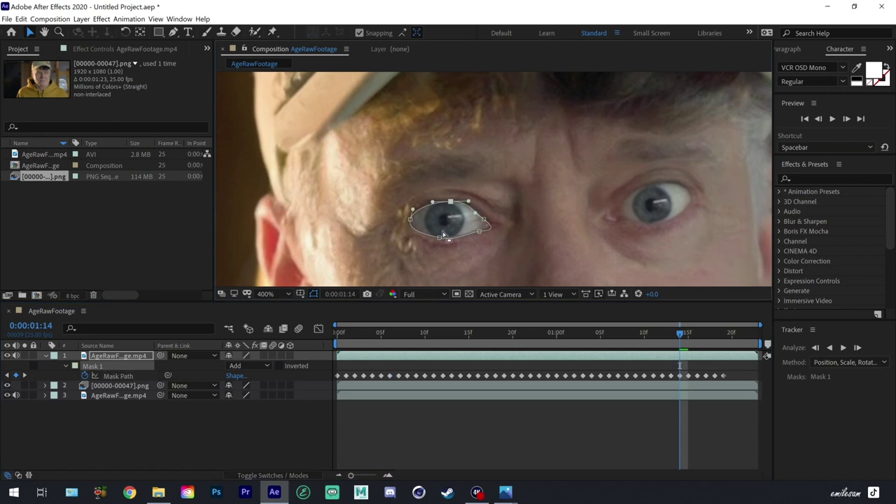
pyautogui.click(857, 347)
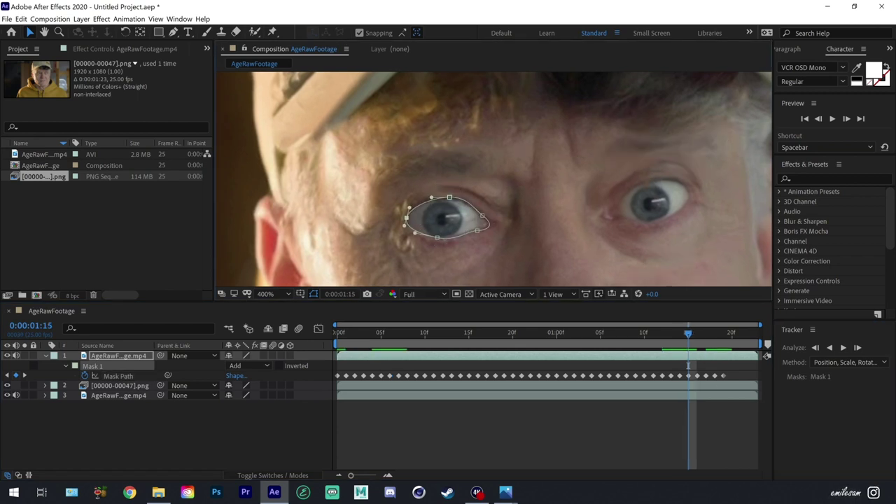
pyautogui.click(857, 347)
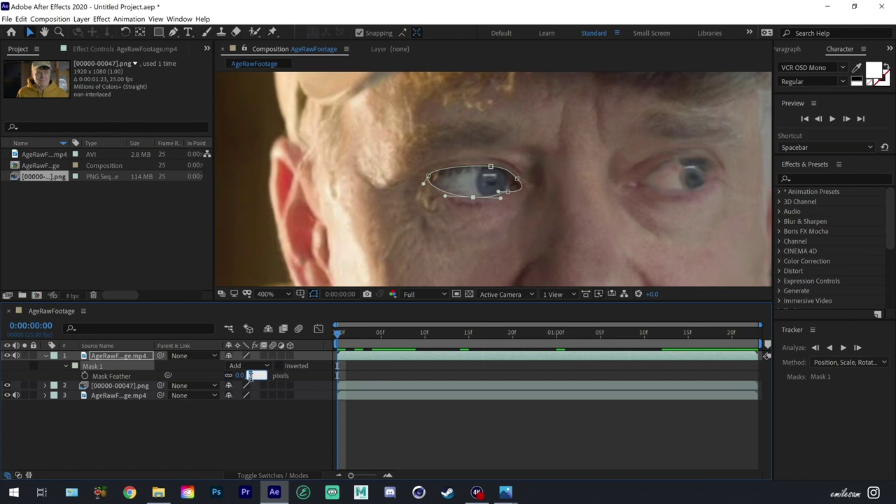
# Feather the first eye mask and track the second eye's mask forward to frame 16
pyautogui.press('Return')
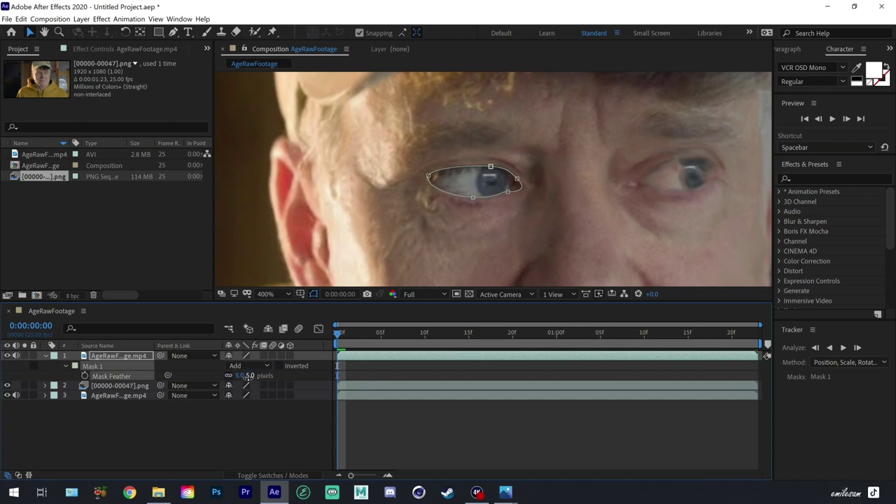
pyautogui.click(262, 416)
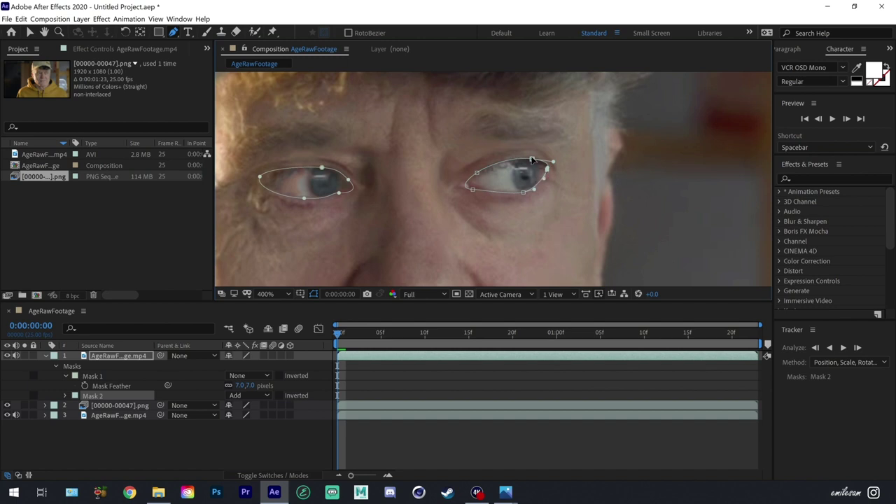
pyautogui.click(857, 348)
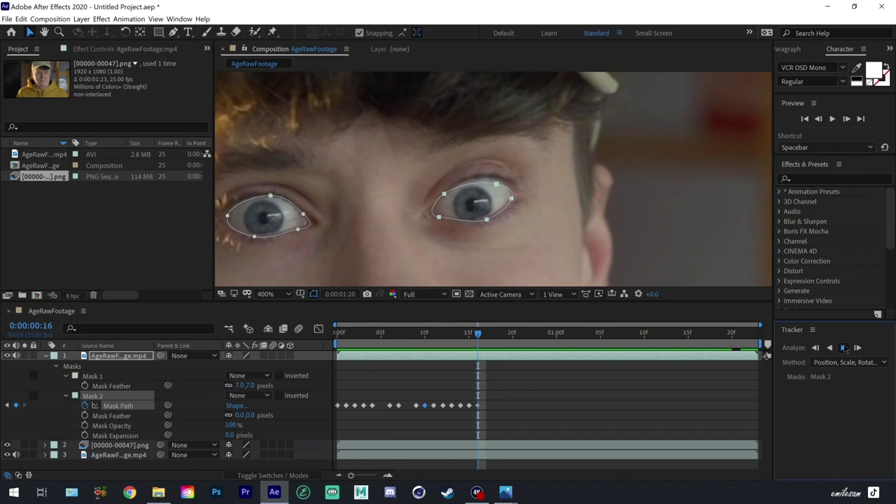
# Add the AgeRawFootage composition to the Render Queue via File > Export
pyautogui.click(6, 19)
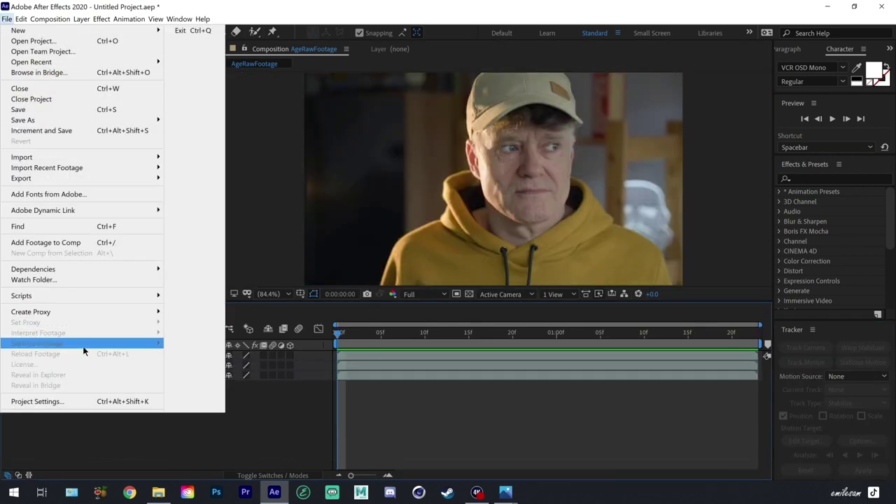
pyautogui.moveTo(80, 178)
pyautogui.click(200, 189)
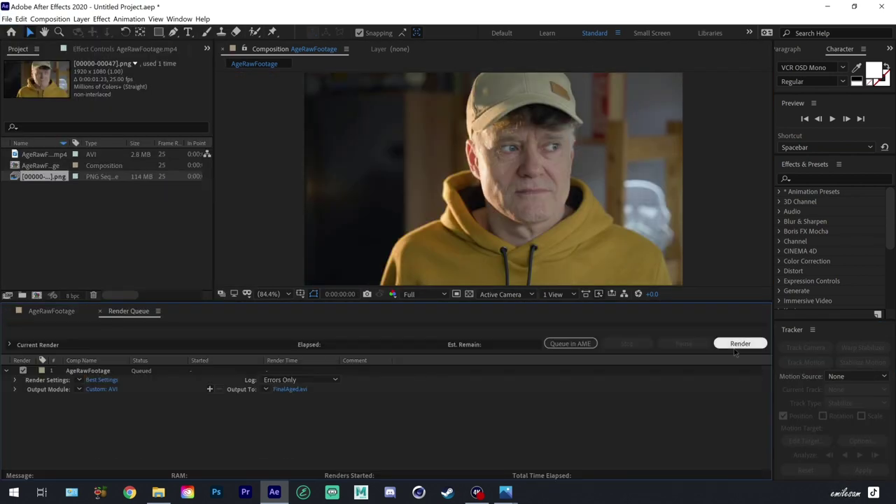